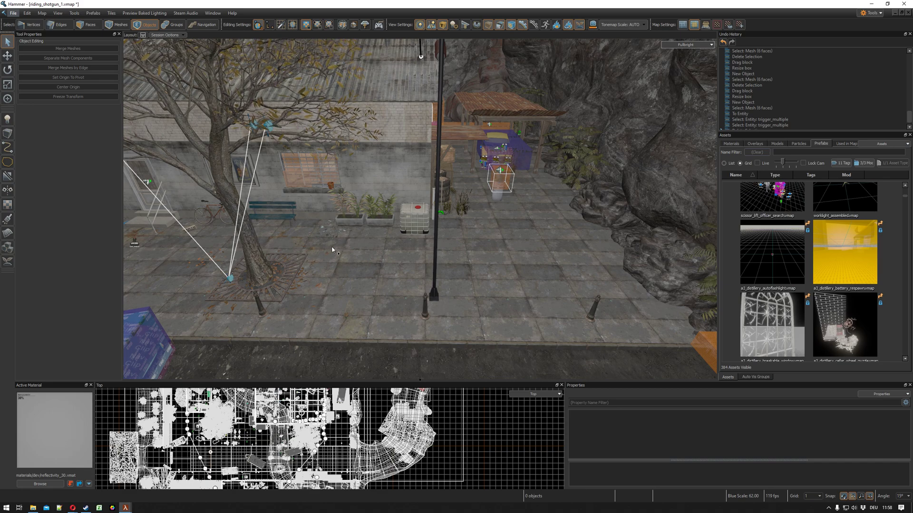
# Create a block of about 148 × 92 × 66 units on the pavement beside the tree.
pyautogui.click(7, 134)
pyautogui.moveTo(312, 268); pyautogui.dragTo(415, 319)
pyautogui.moveTo(358, 291); pyautogui.dragTo(351, 248)
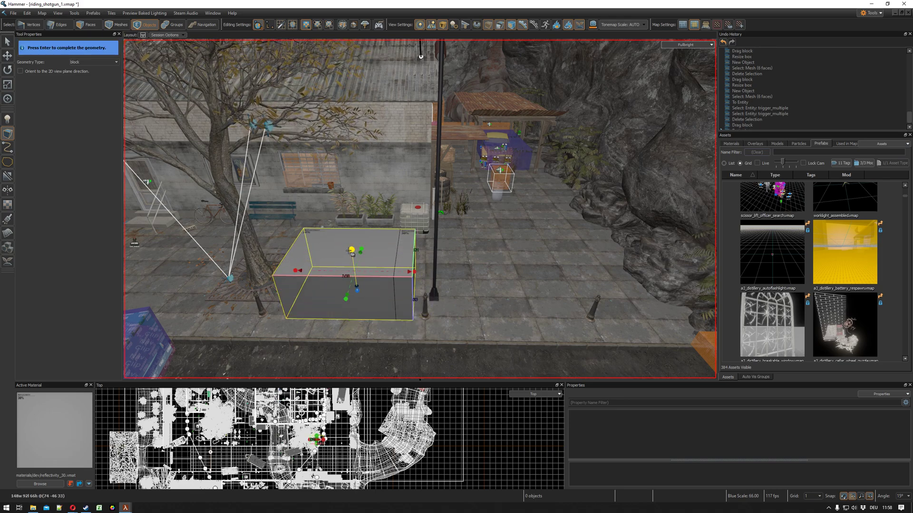
pyautogui.press('Return')
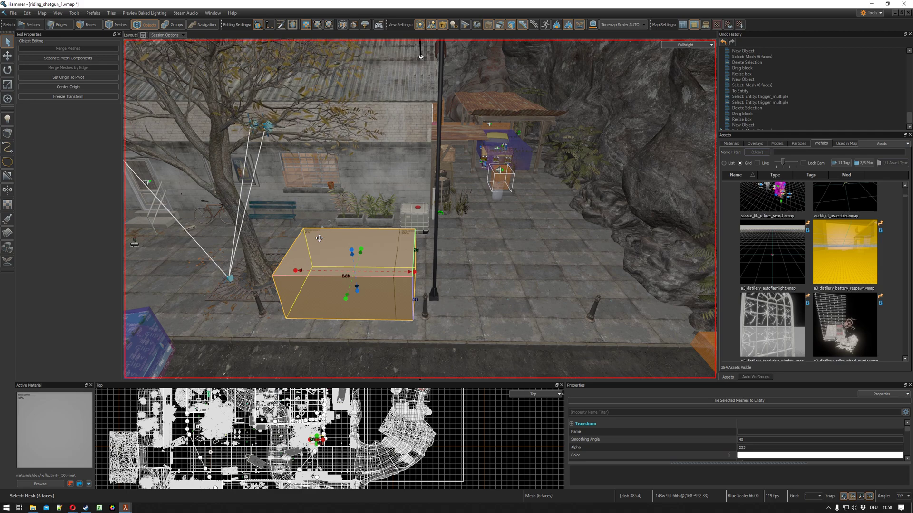
# Tie the new block to an entity and change its class to trigger_autosave.
pyautogui.hotkey('ctrl', 't')
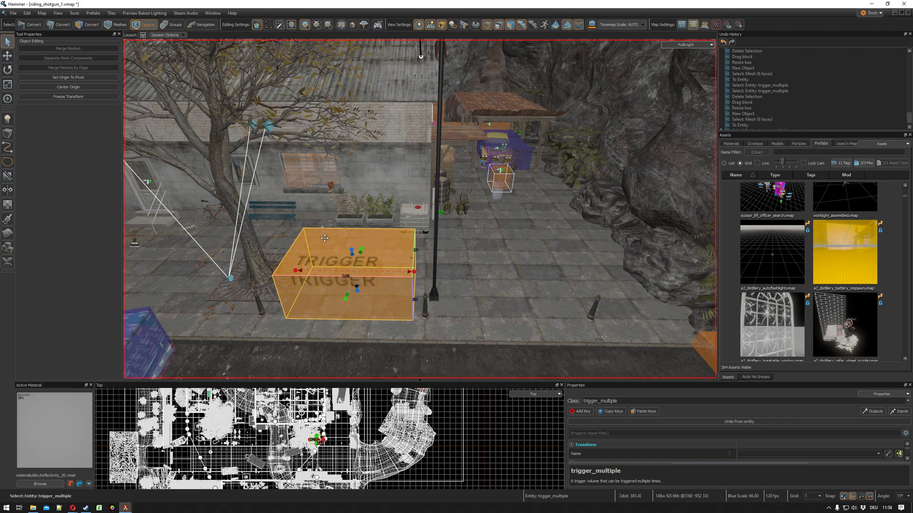
pyautogui.hotkey('alt', 'Return')
pyautogui.moveTo(618, 149); pyautogui.dragTo(647, 153)
pyautogui.write('autosav')
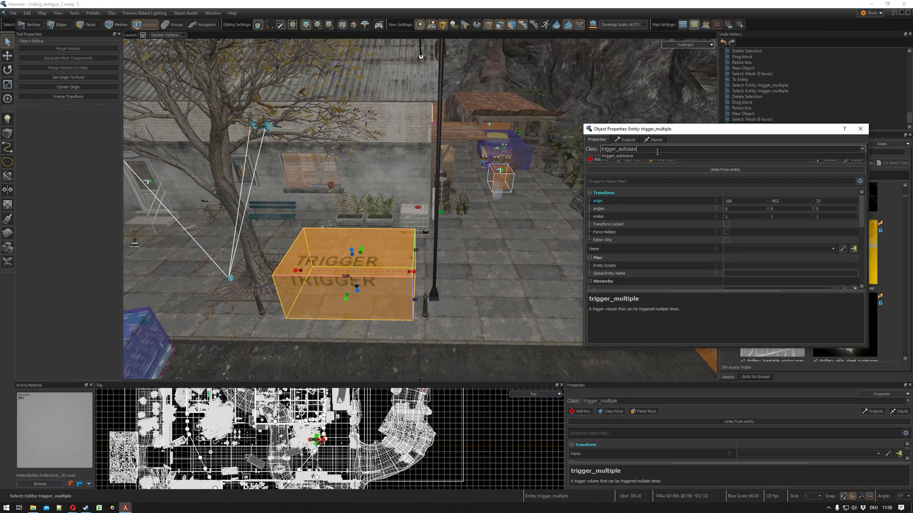
pyautogui.write('e')
pyautogui.press('Return')
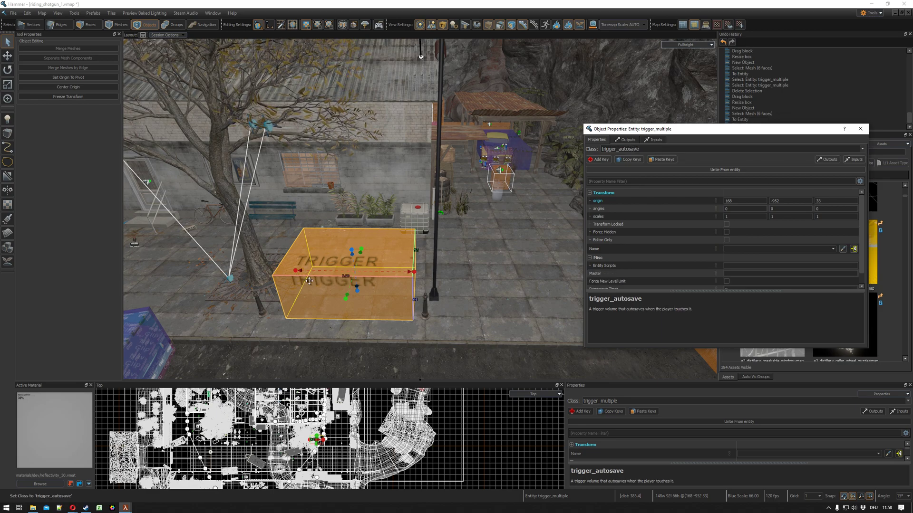
pyautogui.click(313, 281)
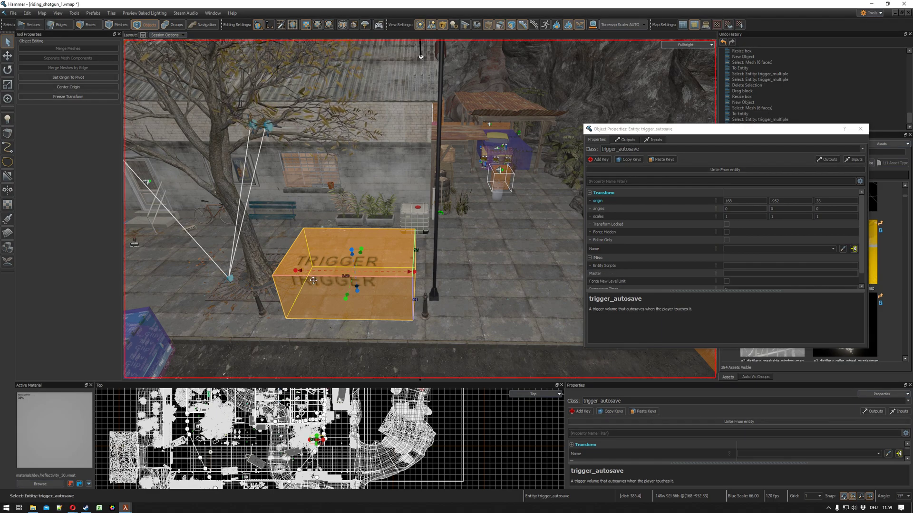
pyautogui.click(860, 129)
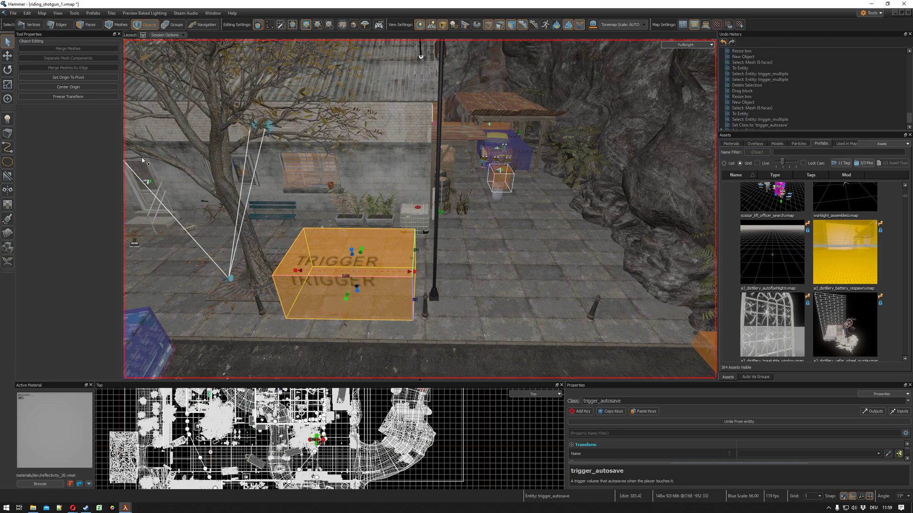
# Place a logic_autosave entity on the pavement between the lamp post and the rocks.
pyautogui.click(9, 122)
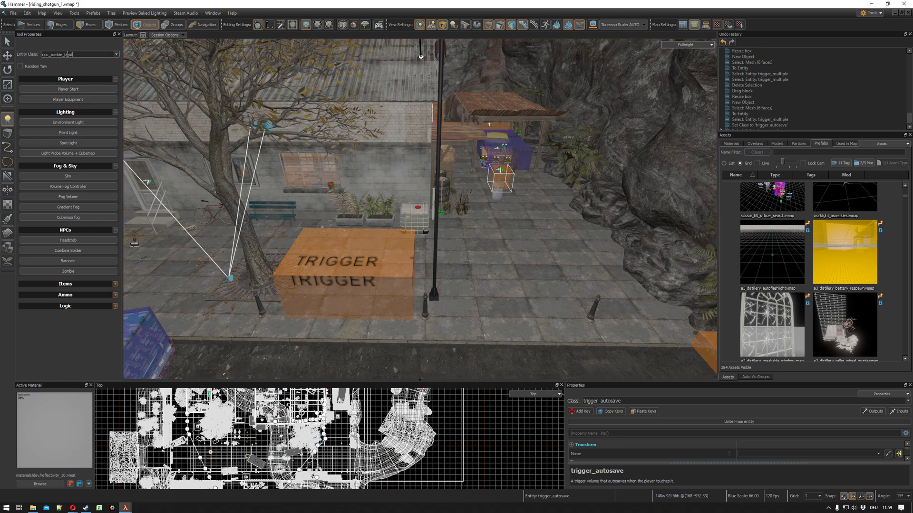
pyautogui.moveTo(79, 54); pyautogui.dragTo(33, 54)
pyautogui.write('aut')
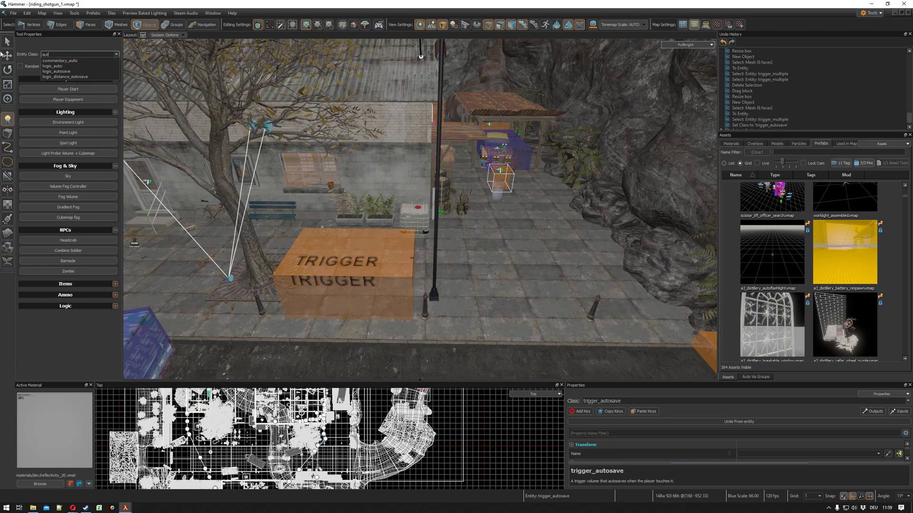
pyautogui.write('os')
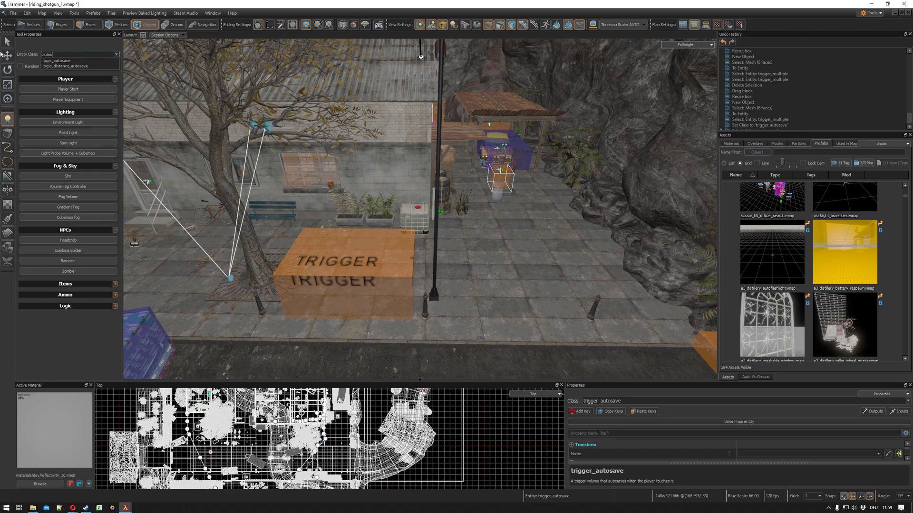
pyautogui.click(54, 61)
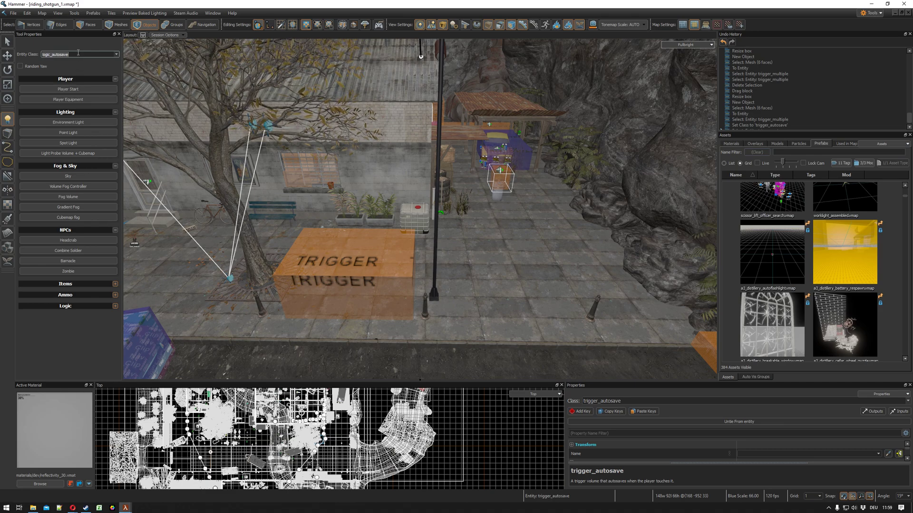
pyautogui.click(488, 275)
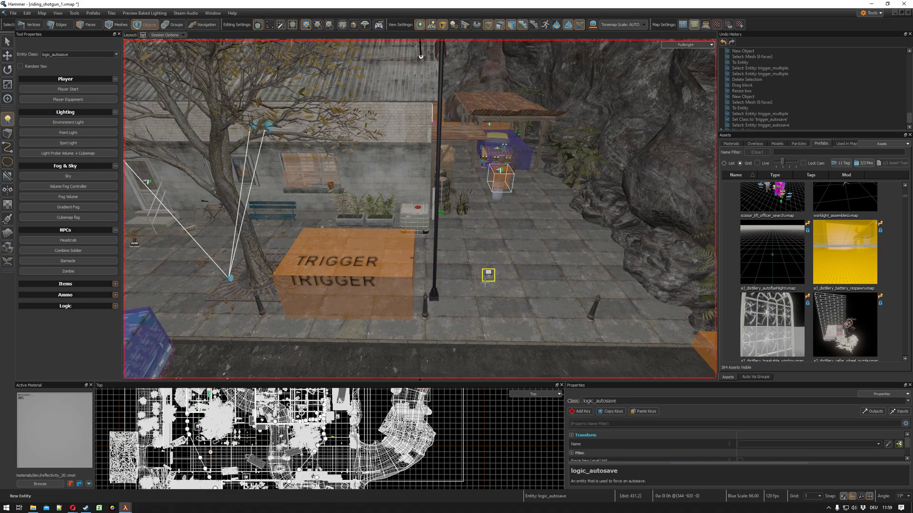
# Raise the logic_autosave entity about 44 units above the pavement.
pyautogui.click(7, 41)
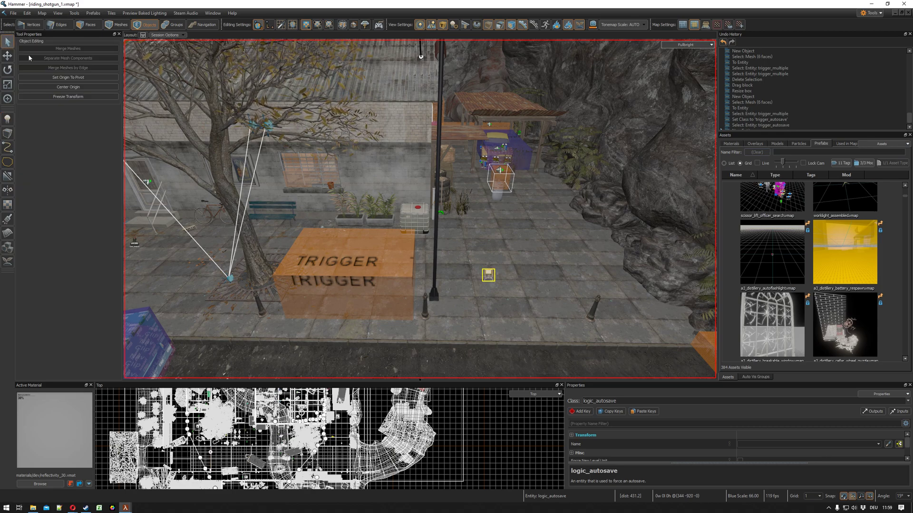
pyautogui.click(487, 271)
pyautogui.press('t')
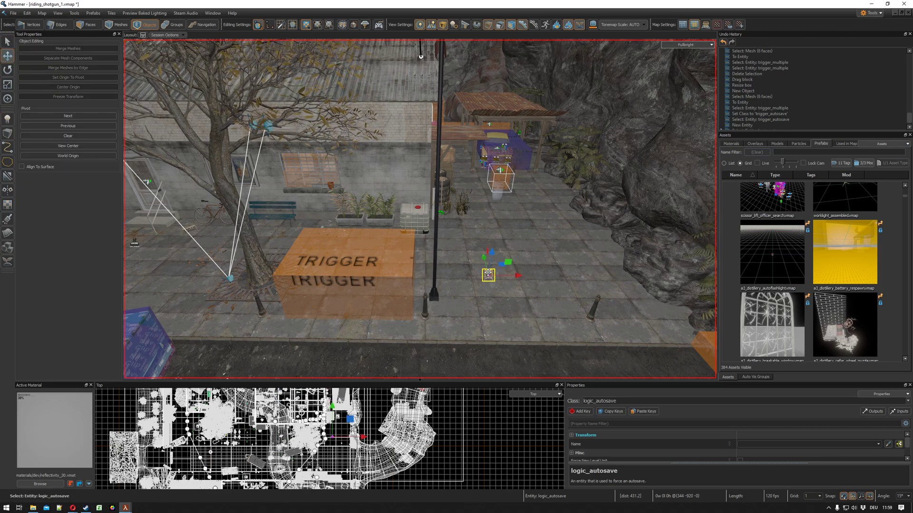
pyautogui.moveTo(491, 255); pyautogui.dragTo(482, 245)
# Name the logic_autosave entity autosavelogic in its object properties.
pyautogui.moveTo(482, 244)
pyautogui.mouseDown(button='right')
pyautogui.moveTo(420, 208)
pyautogui.moveTo(480, 242)
pyautogui.mouseUp(button='right')
pyautogui.press('w')
pyautogui.press('w')
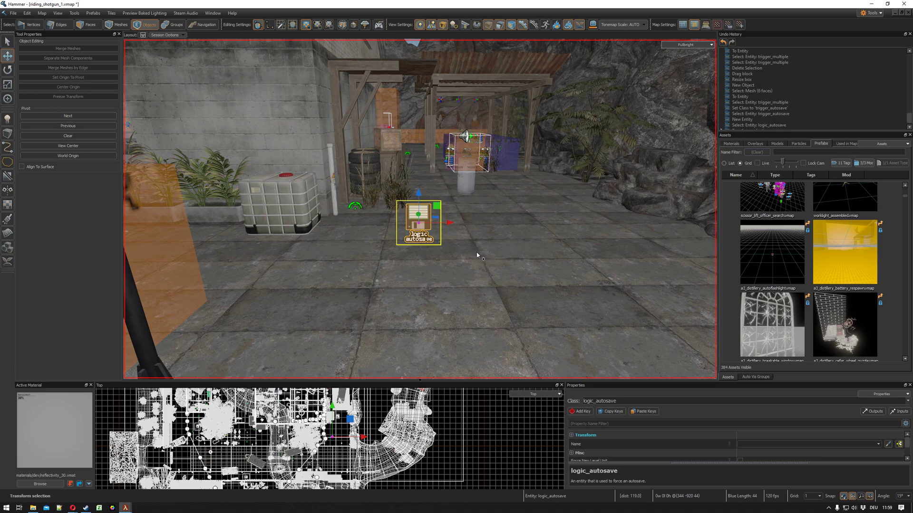
pyautogui.hotkey('alt', 'Return')
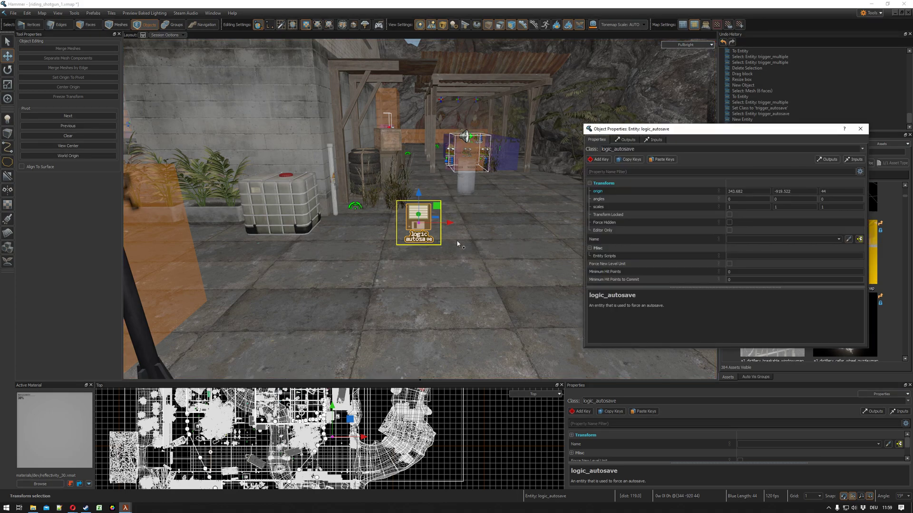
pyautogui.click(740, 241)
pyautogui.write('auto')
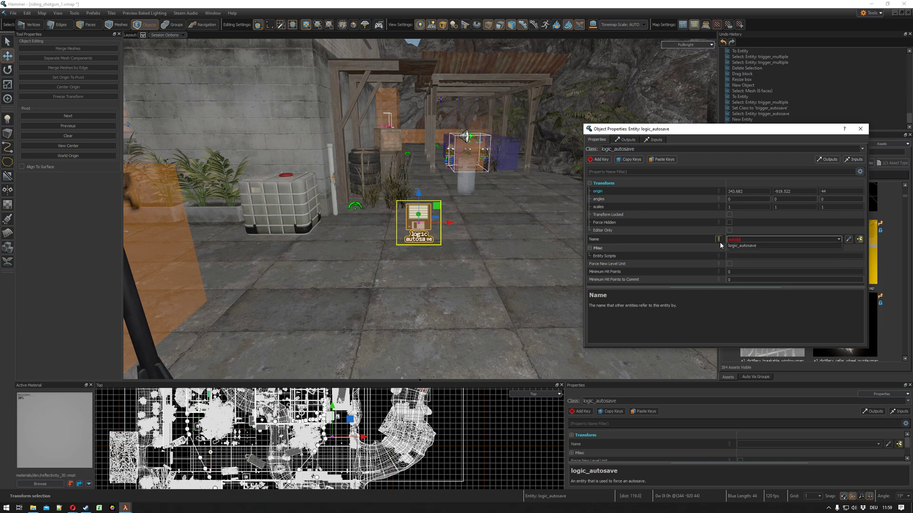
pyautogui.write('sav')
pyautogui.write('_01')
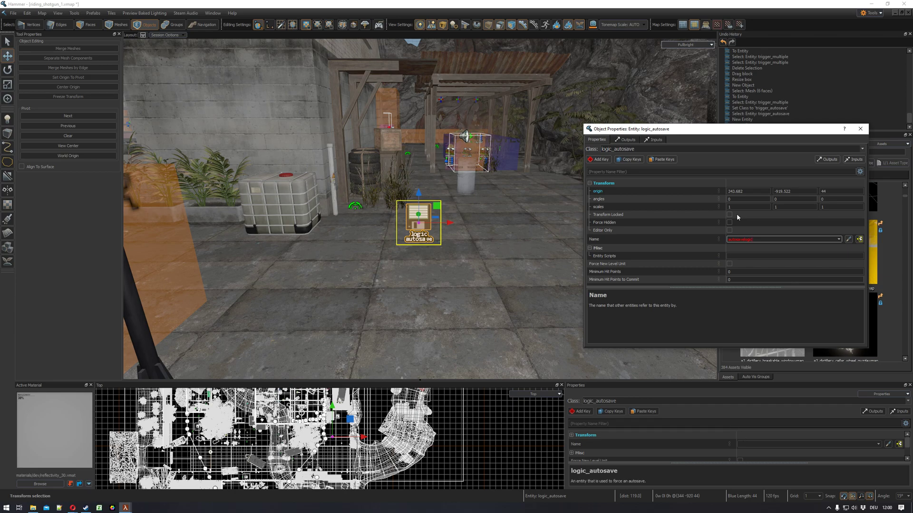
pyautogui.press('Return')
# Set the logic_autosave entity's Minimum Hit Points to 33.
pyautogui.moveTo(572, 181); pyautogui.dragTo(417, 216, button='right')
pyautogui.press('s')
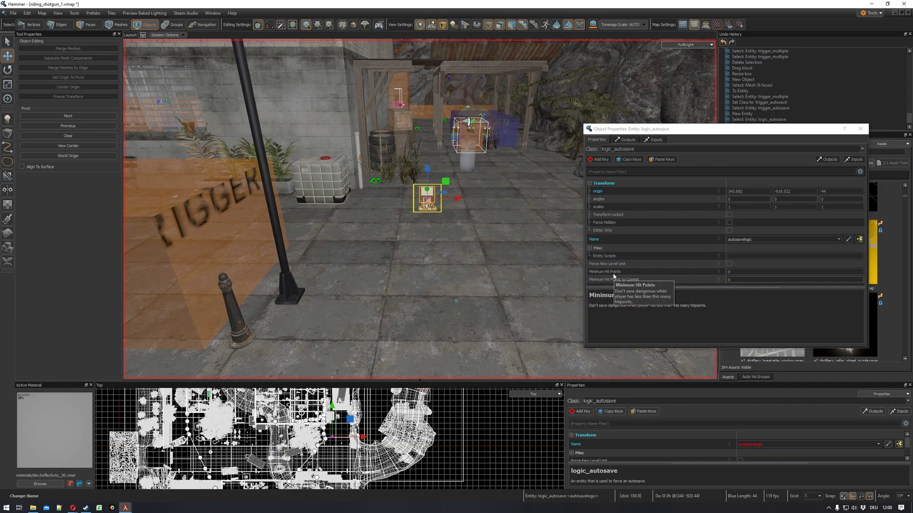
pyautogui.click(728, 272)
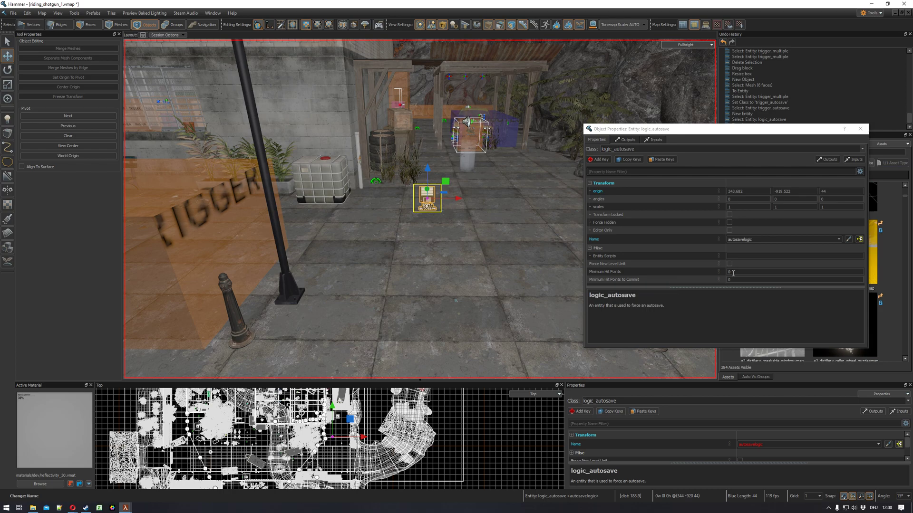
pyautogui.write('33')
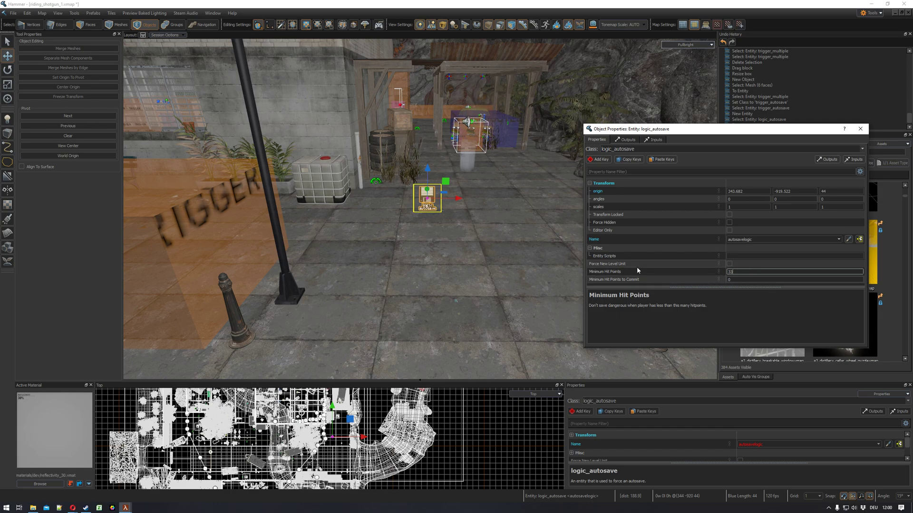
# Set the logic_autosave entity's Minimum Hit Points to 0 and close its properties.
pyautogui.doubleClick(746, 272)
pyautogui.write('0')
pyautogui.press('s')
pyautogui.moveTo(574, 176); pyautogui.dragTo(574, 177, button='right')
pyautogui.moveTo(762, 133); pyautogui.dragTo(724, 127)
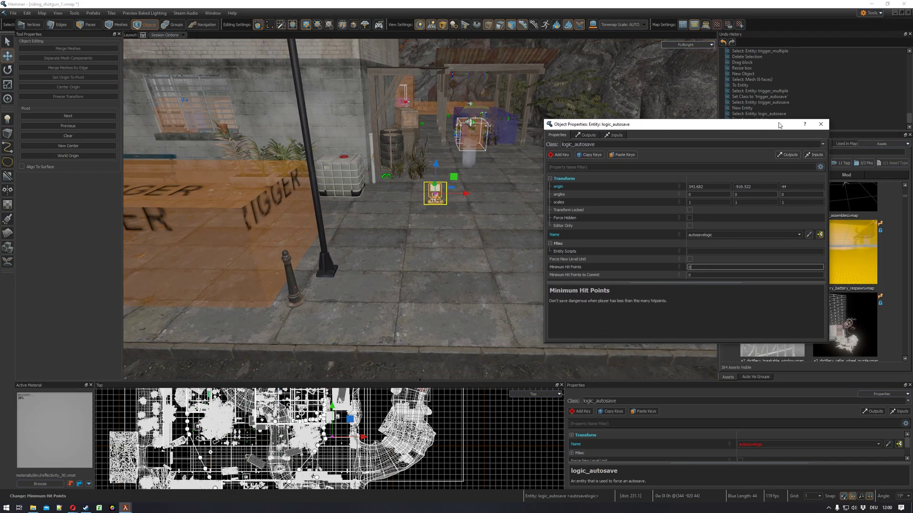
pyautogui.click(822, 124)
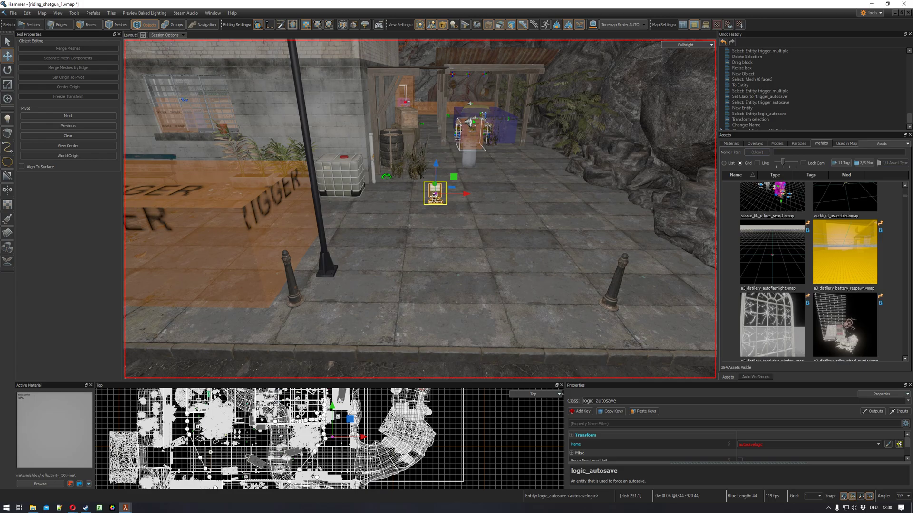
# Add an OnOpen output to the wooden house door door_radio_house_front.
pyautogui.moveTo(433, 199); pyautogui.dragTo(420, 209, button='right')
pyautogui.click(371, 138)
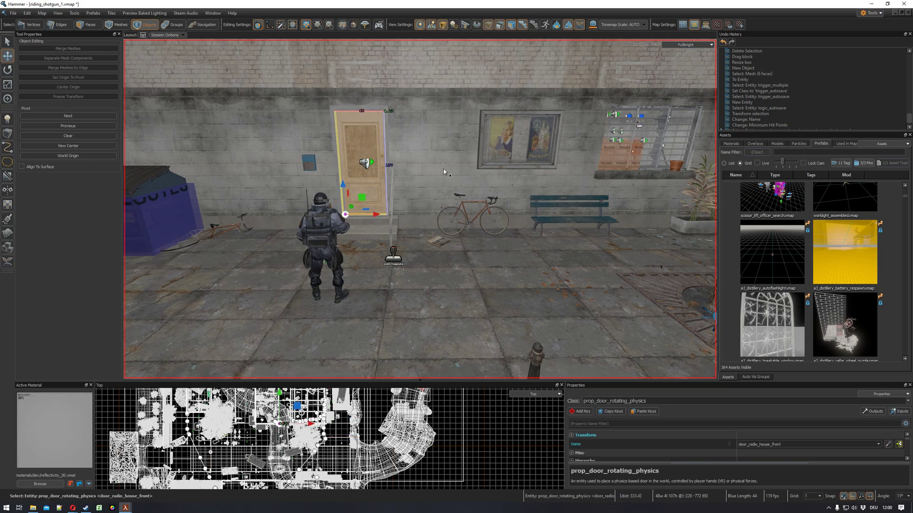
pyautogui.hotkey('alt', 'Return')
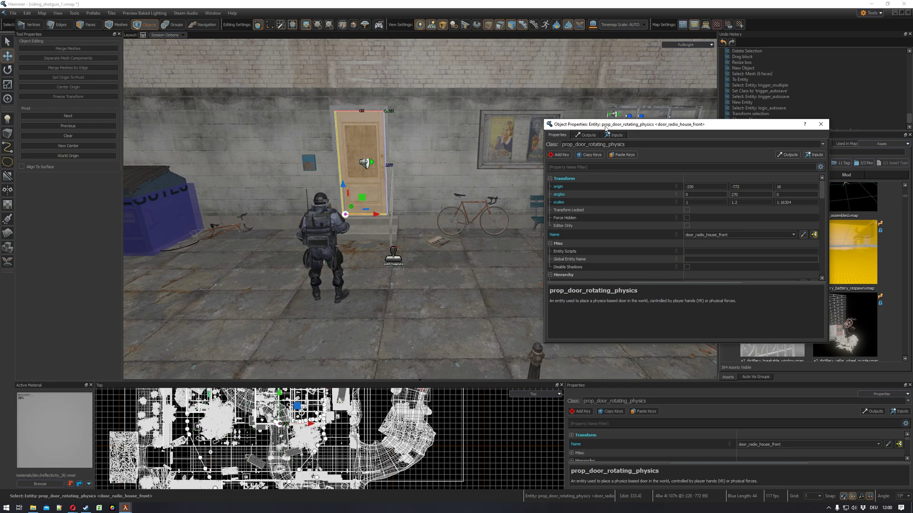
pyautogui.click(588, 135)
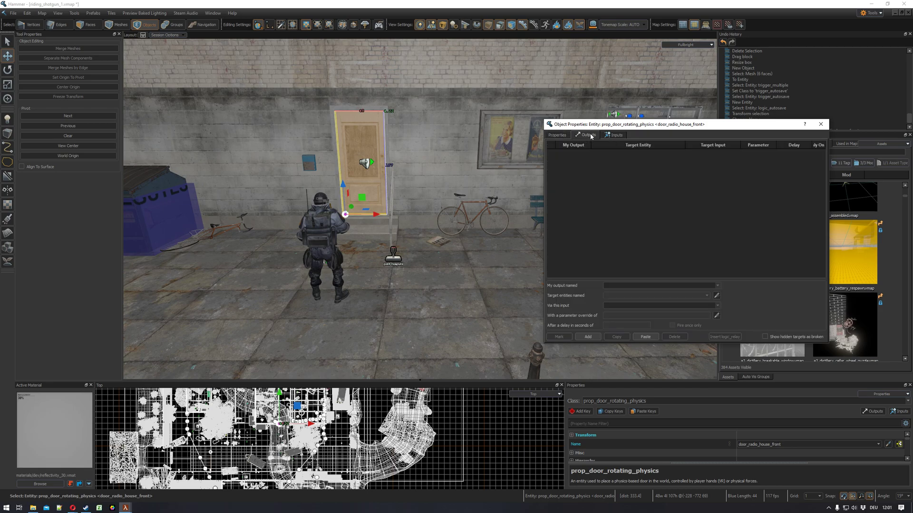
pyautogui.click(588, 337)
pyautogui.write('OnO')
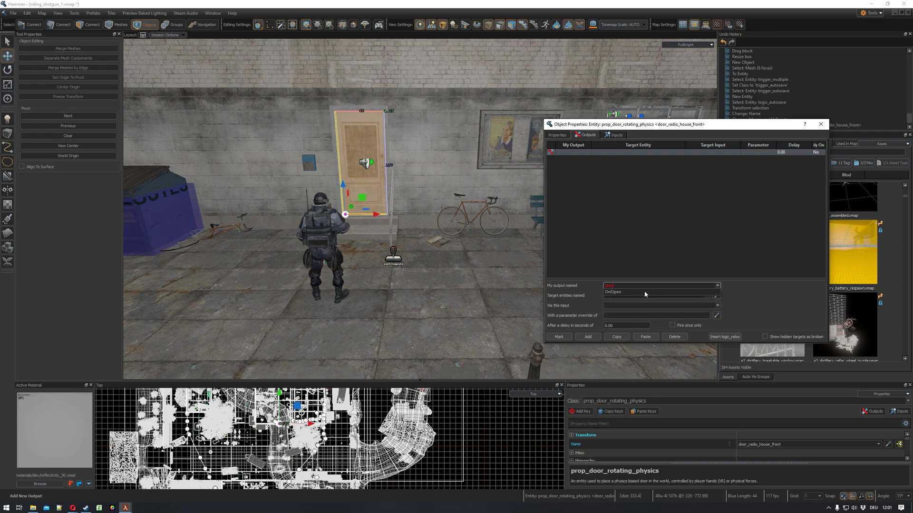
pyautogui.click(644, 291)
# Target the door's OnOpen output at the autosavelogic entity with the Save input, and close the properties.
pyautogui.moveTo(424, 265); pyautogui.dragTo(419, 209, button='right')
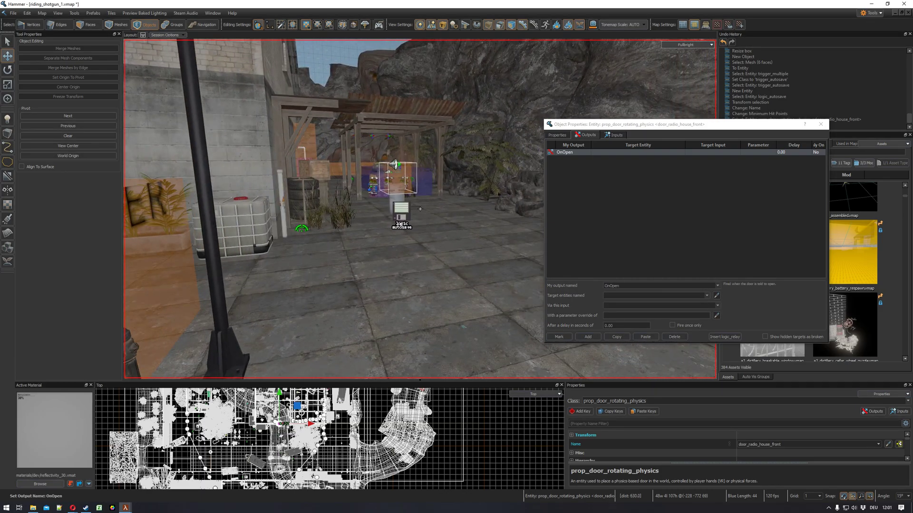
pyautogui.click(718, 296)
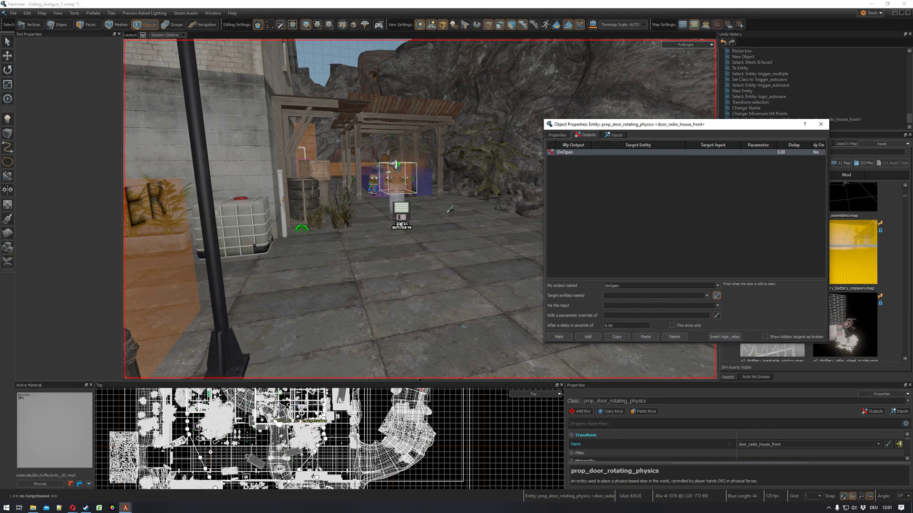
pyautogui.click(402, 212)
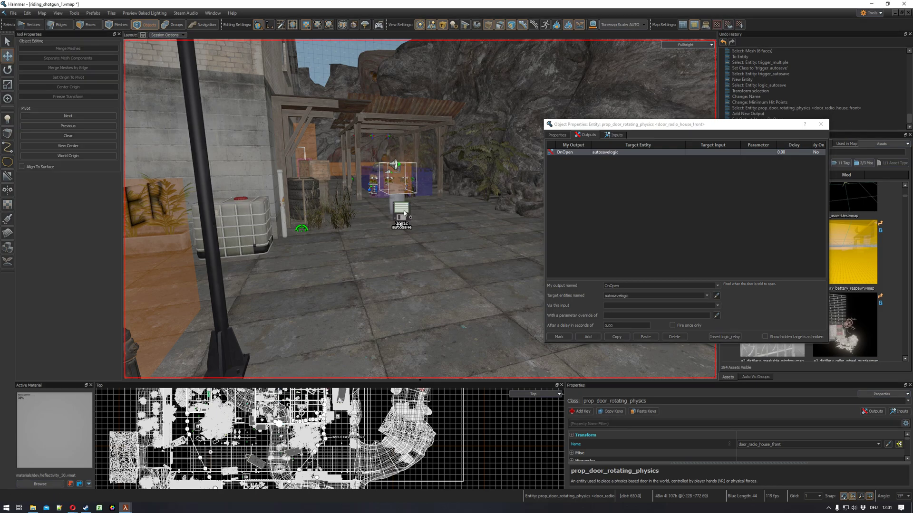
pyautogui.click(617, 307)
pyautogui.write('Save')
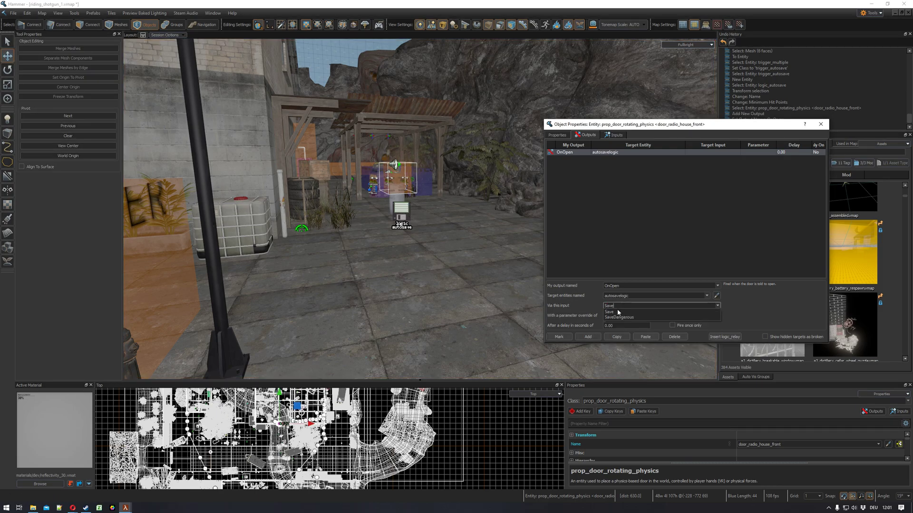
pyautogui.click(617, 310)
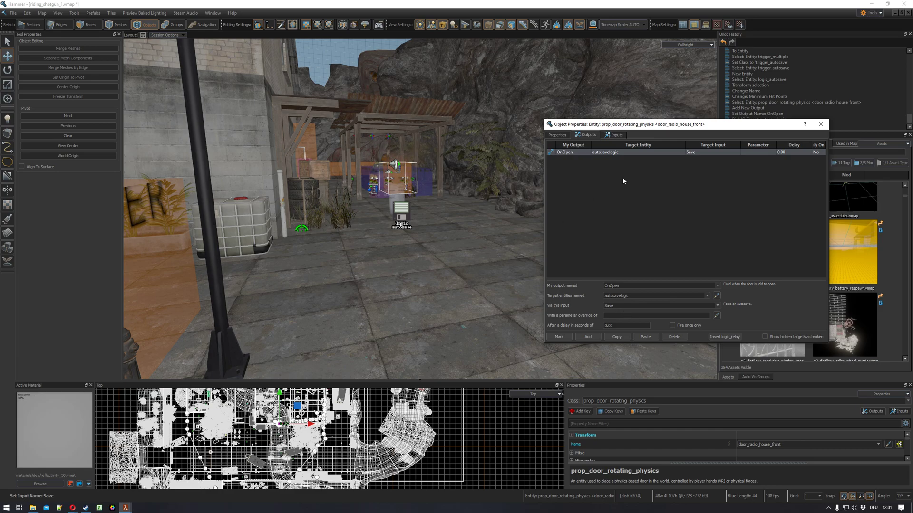
pyautogui.click(821, 124)
pyautogui.press('z')
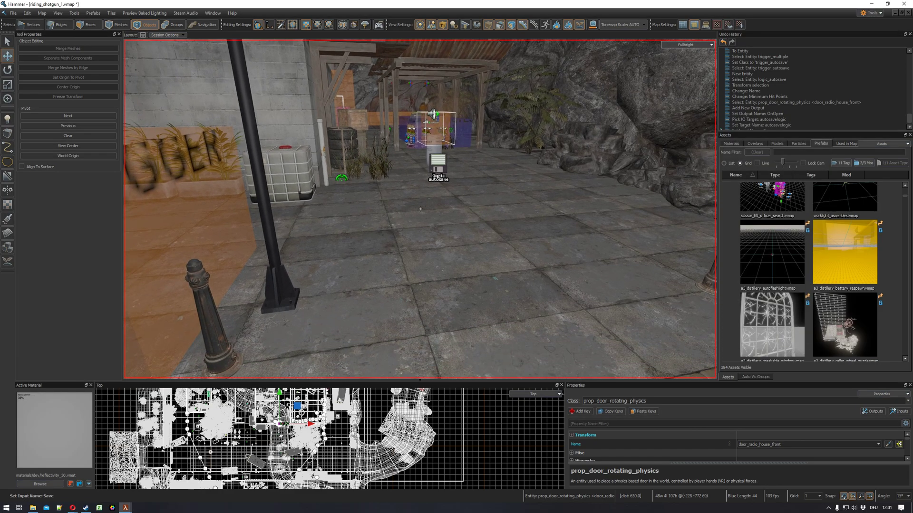
pyautogui.press('s')
pyautogui.press('z')
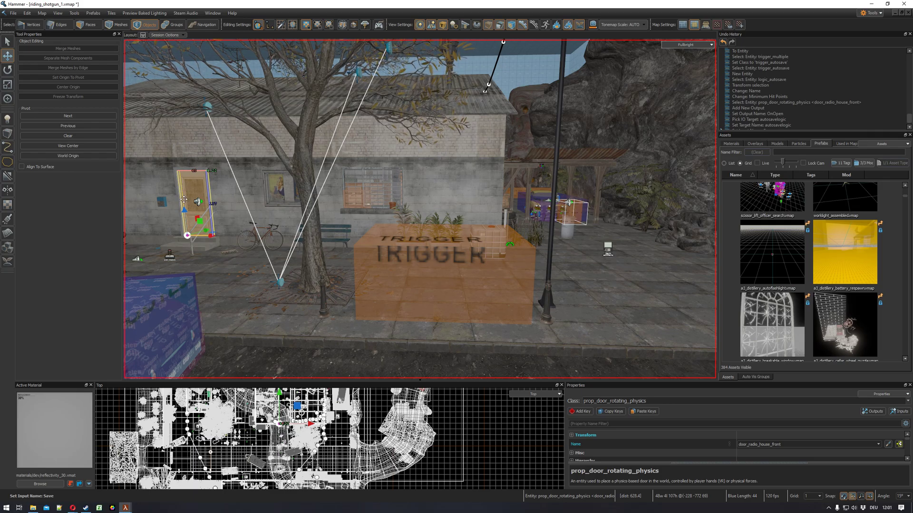
pyautogui.press('z')
pyautogui.press('d')
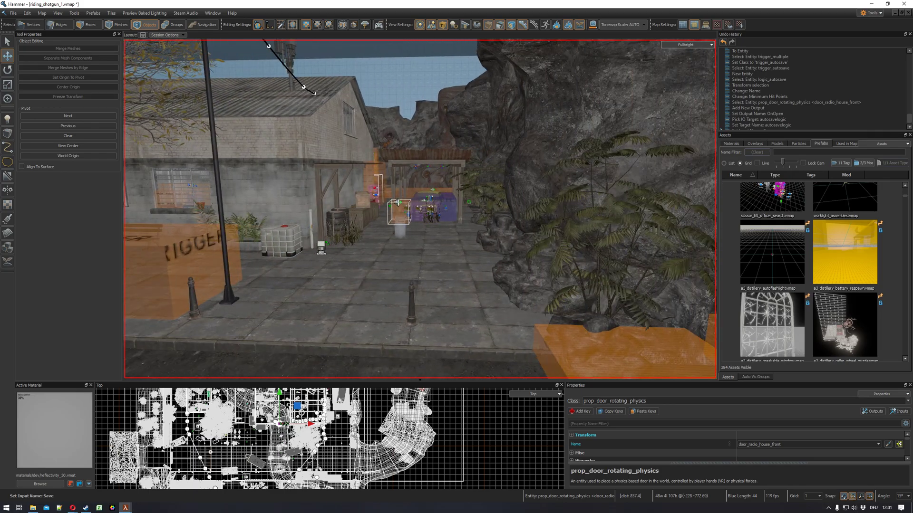
# Place a logic_distance_autosave entity on the pavement between the house and the rocks.
pyautogui.press('w')
pyautogui.press('a')
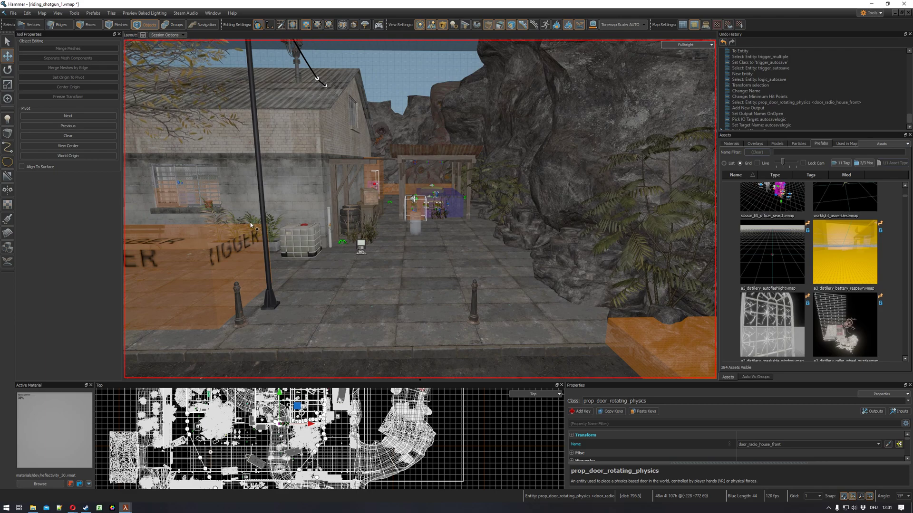
pyautogui.click(8, 119)
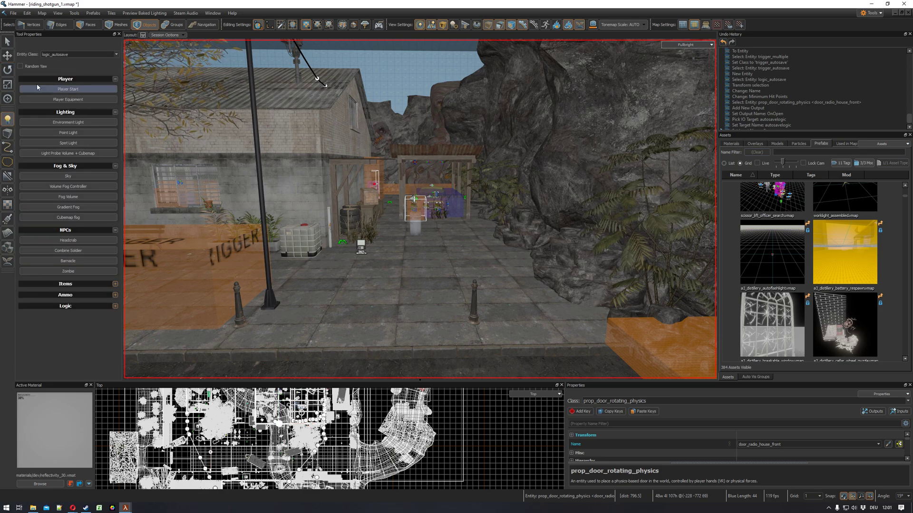
pyautogui.doubleClick(78, 55)
pyautogui.write('logi')
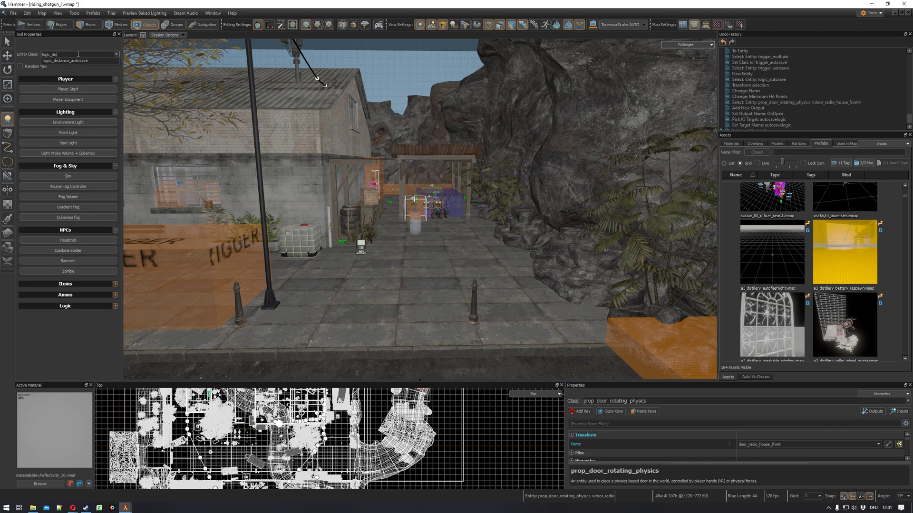
pyautogui.click(88, 63)
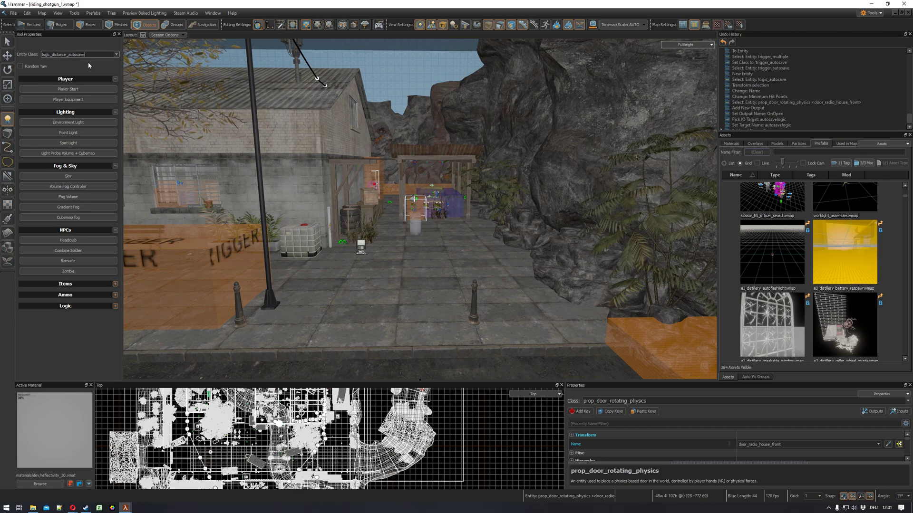
pyautogui.click(403, 300)
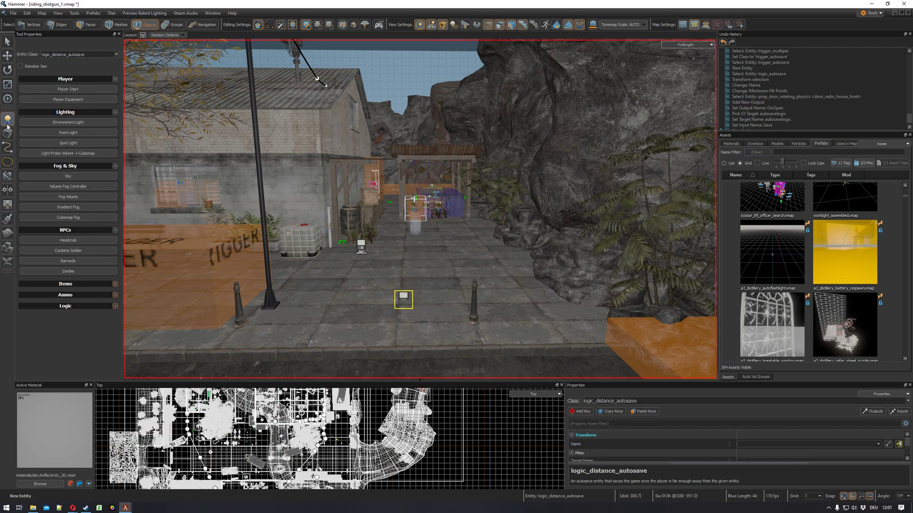
# Raise the logic_distance_autosave entity about 35 units above the pavement.
pyautogui.click(8, 44)
pyautogui.press('t')
pyautogui.moveTo(405, 300); pyautogui.dragTo(408, 267)
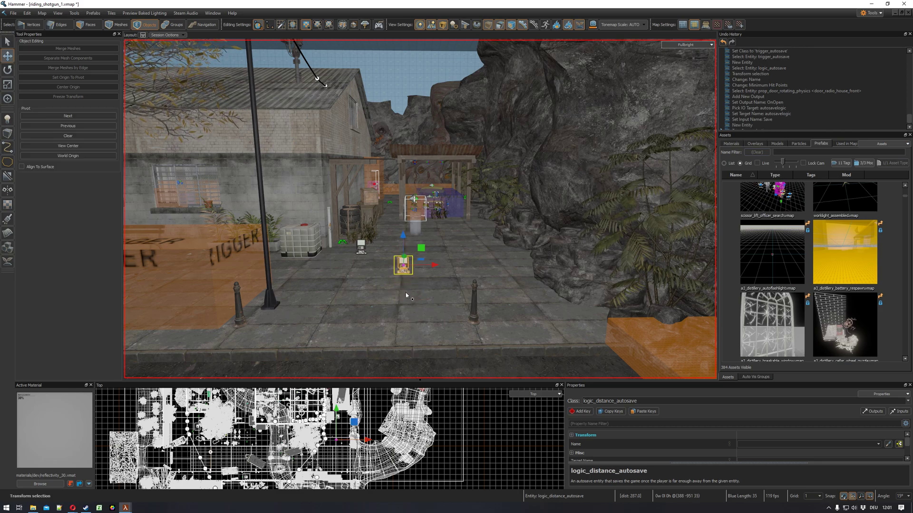
# Name the logic_distance_autosave entity distanceautosave in its object properties.
pyautogui.hotkey('alt', 'Return')
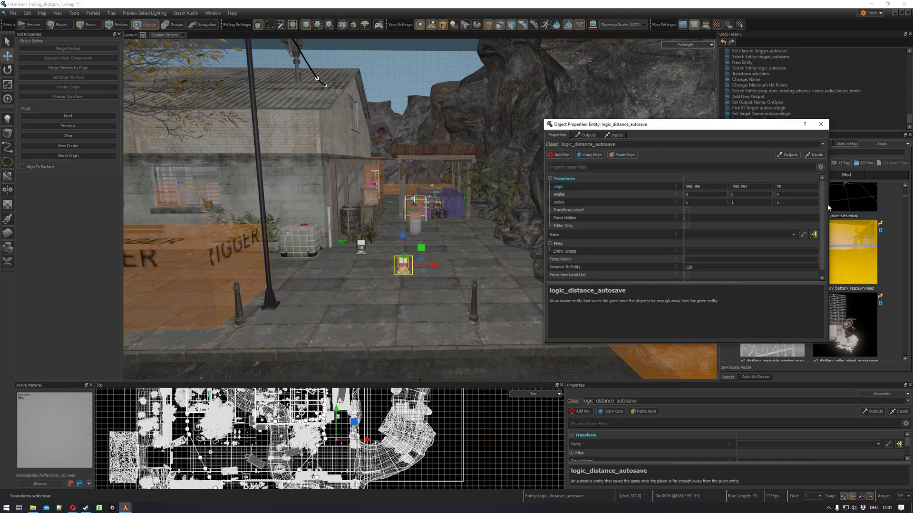
pyautogui.click(699, 234)
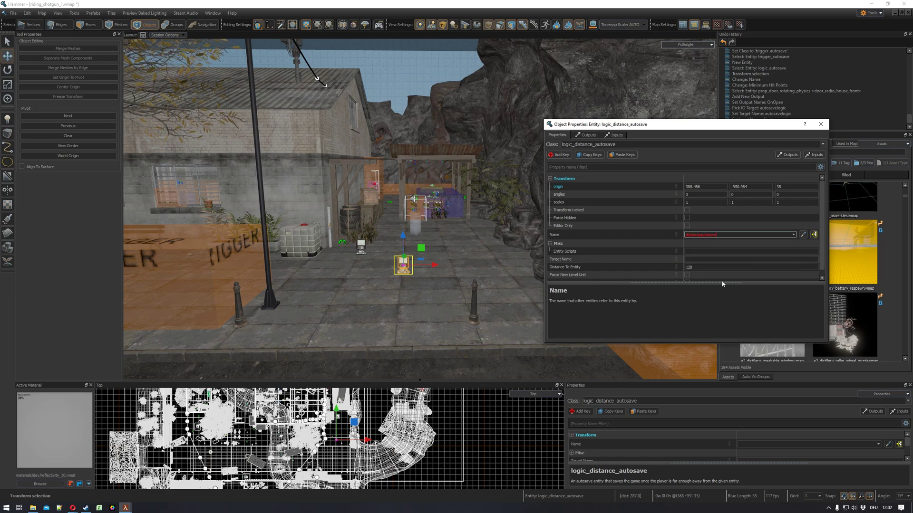
pyautogui.click(820, 272)
# Review the Distance To Entity property of the logic_distance_autosave entity and close its properties.
pyautogui.click(716, 261)
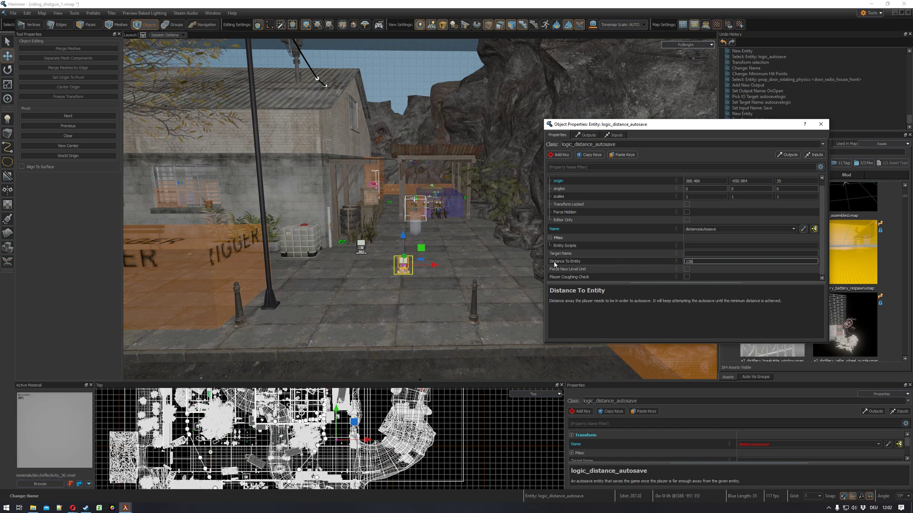
pyautogui.doubleClick(701, 262)
pyautogui.click(700, 262)
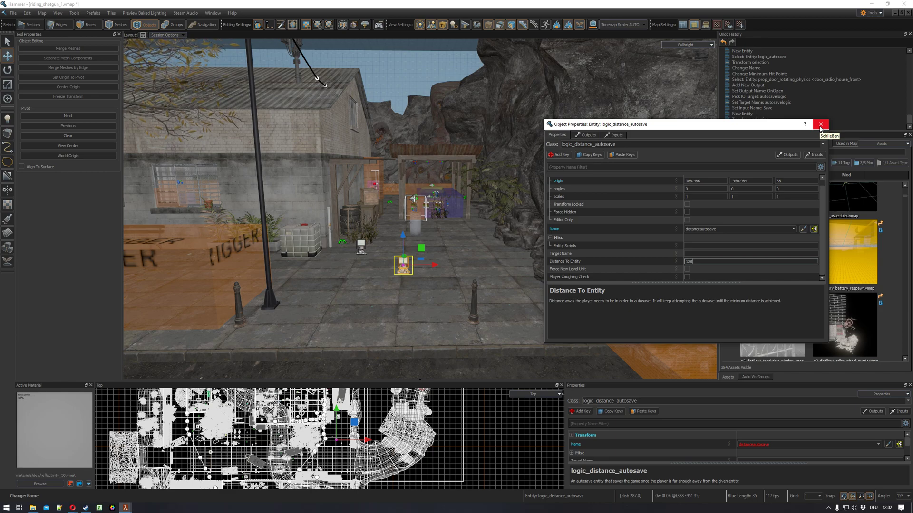
pyautogui.moveTo(785, 120); pyautogui.dragTo(796, 127)
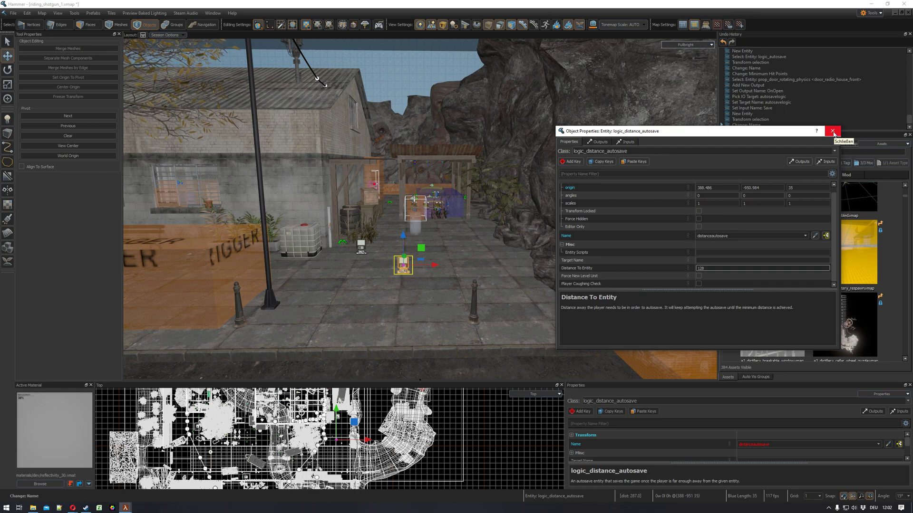
pyautogui.click(832, 132)
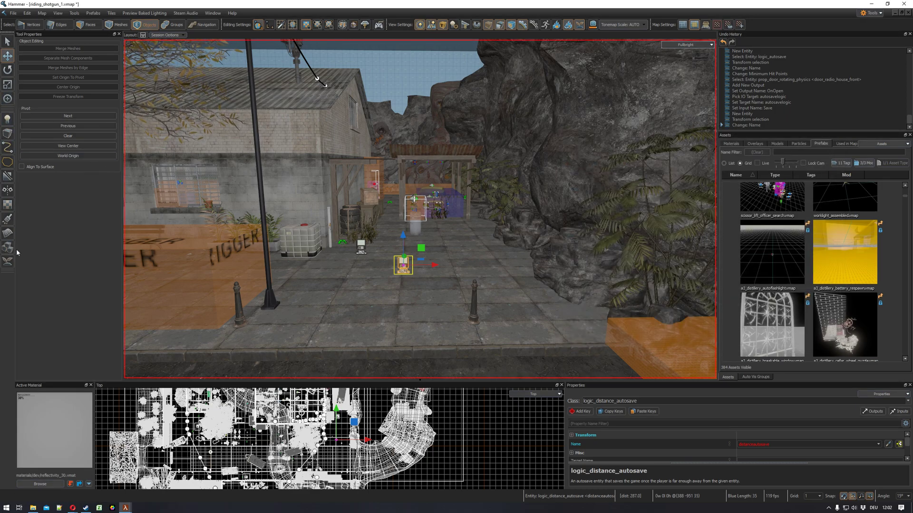
# Place an npc_zombie_blind entity on the pavement near the rock wall, beside the distance autosave entity.
pyautogui.click(7, 118)
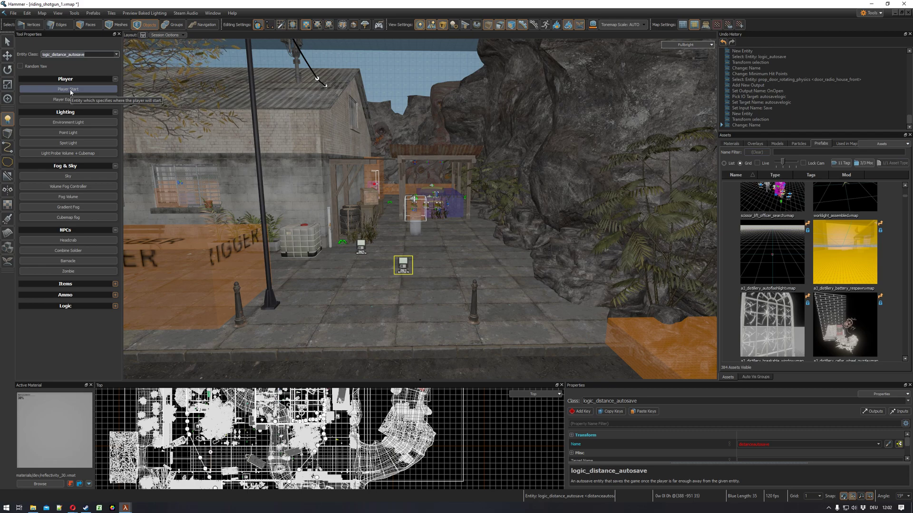
pyautogui.write('blin')
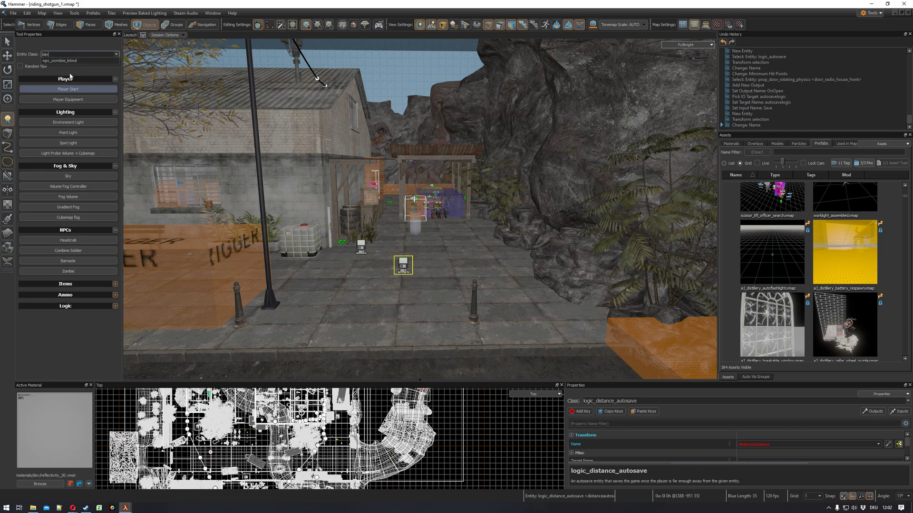
pyautogui.click(57, 61)
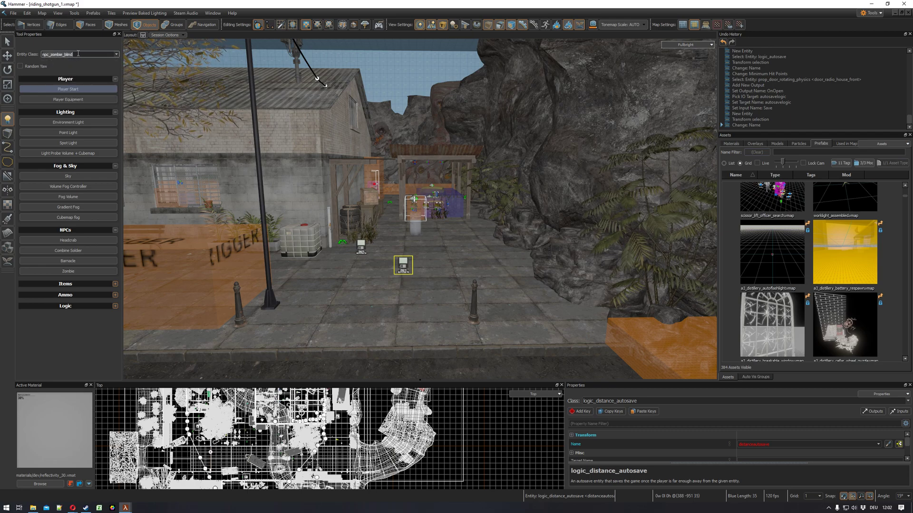
pyautogui.click(477, 267)
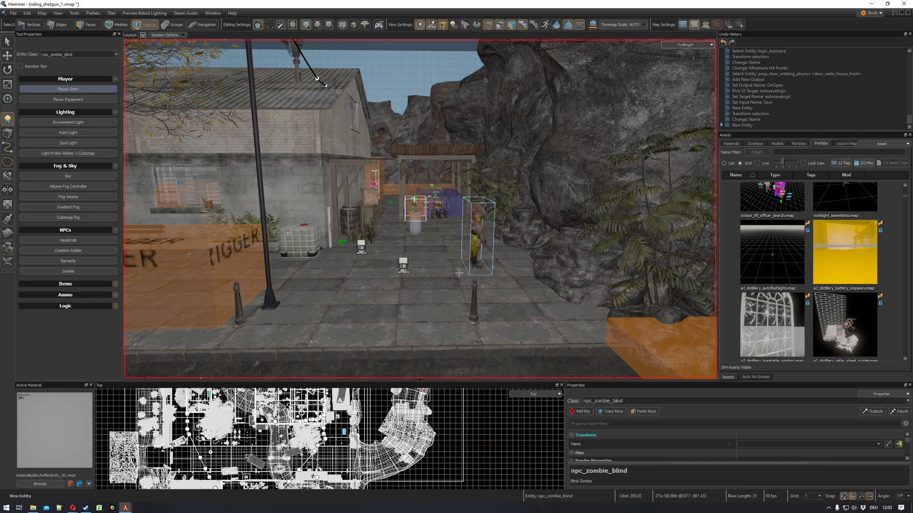
# Name the npc_zombie_blind entity jeff and close its properties.
pyautogui.click(7, 41)
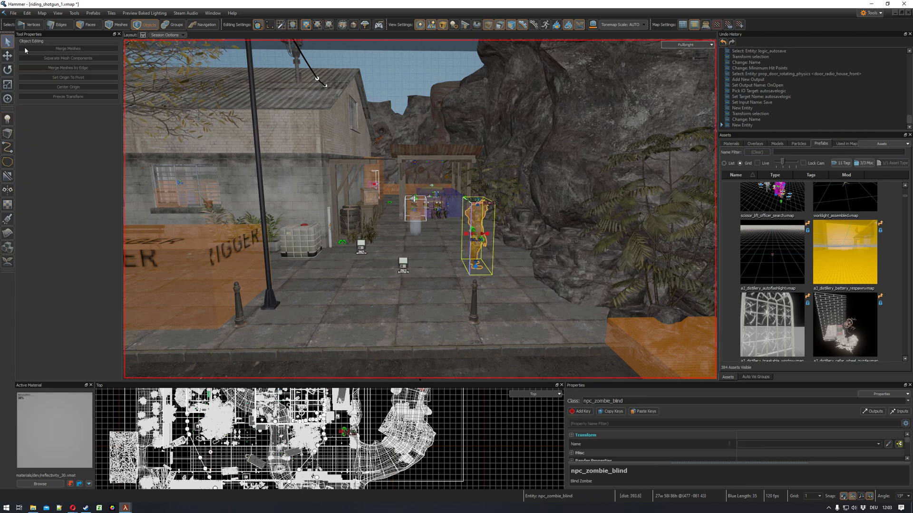
pyautogui.doubleClick(476, 215)
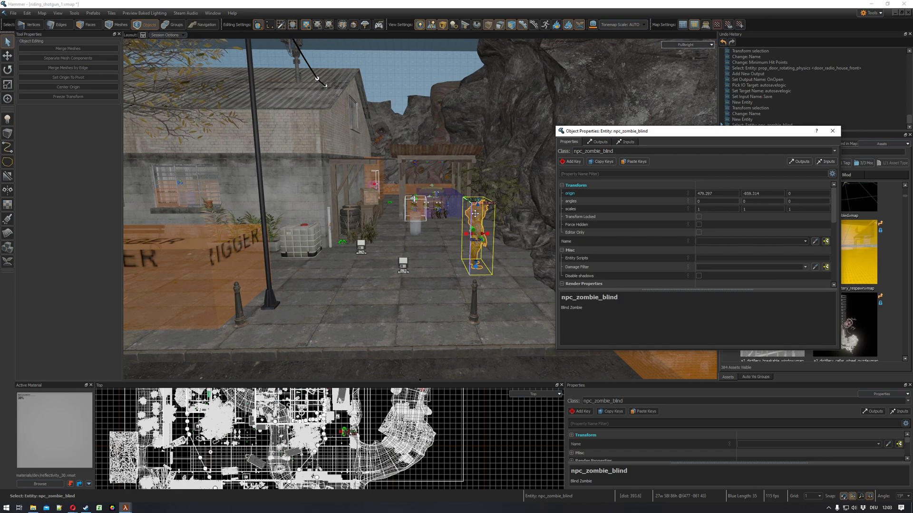
pyautogui.click(721, 243)
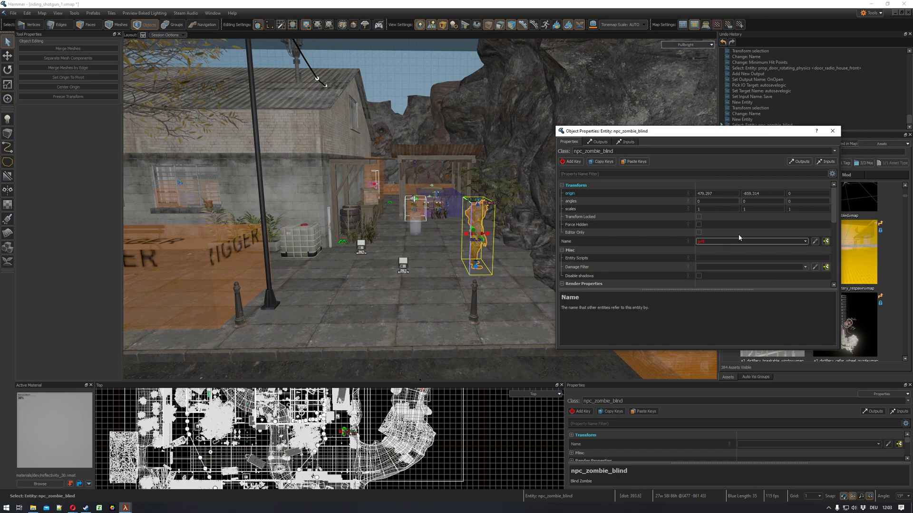
pyautogui.click(832, 131)
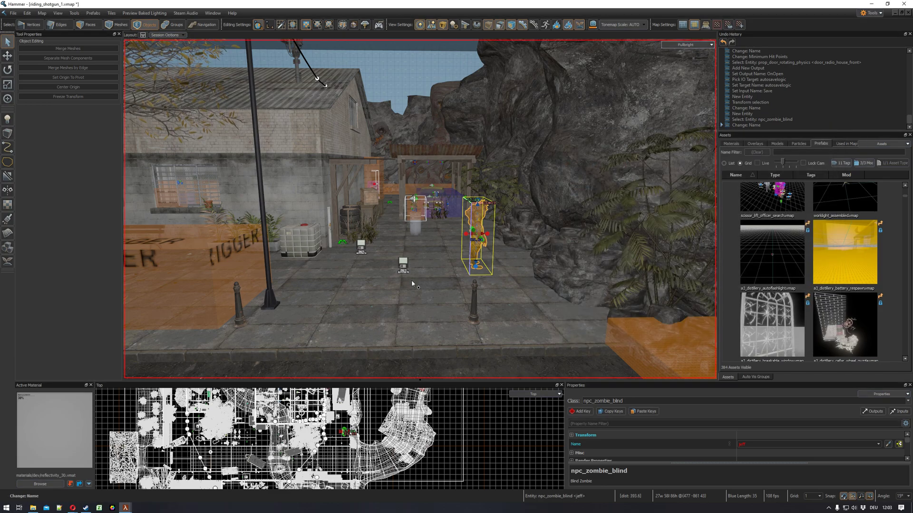
# Enable Player Coughing Check on the logic_distance_autosave entity and close its properties.
pyautogui.doubleClick(403, 263)
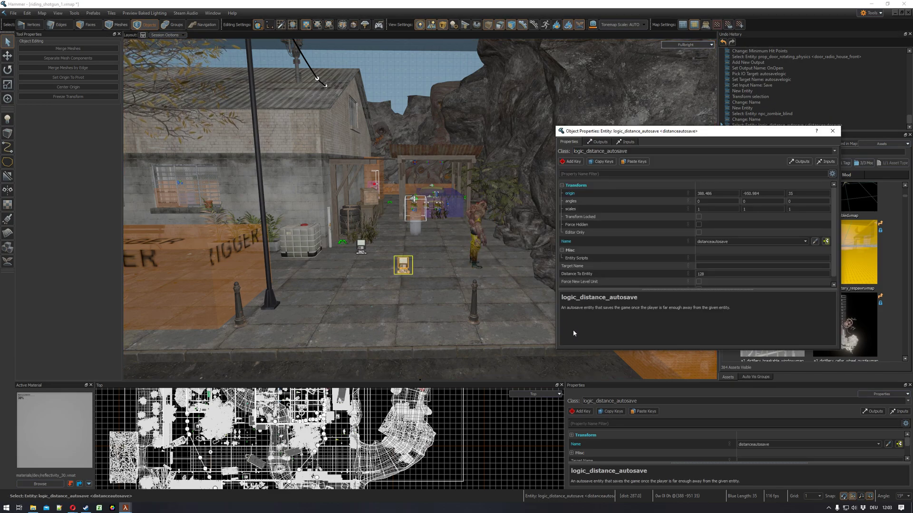
pyautogui.scroll(-1, 711, 270)
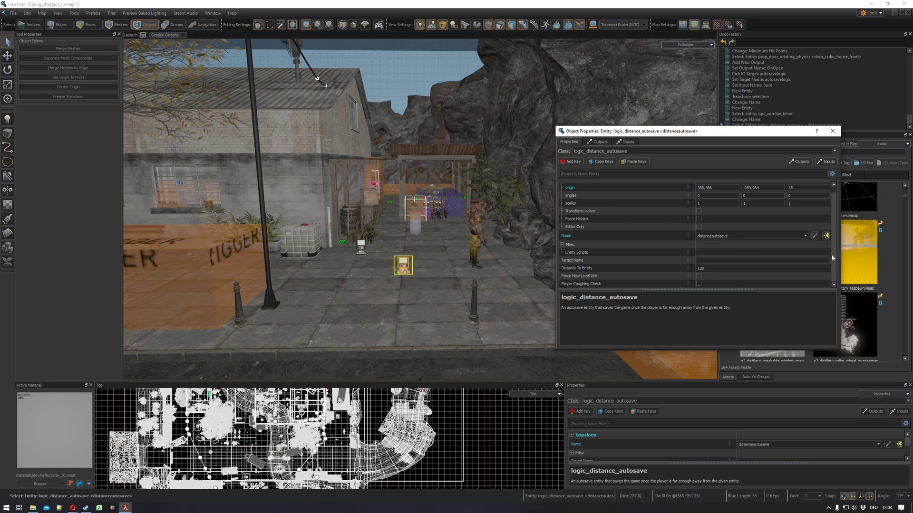
pyautogui.click(717, 269)
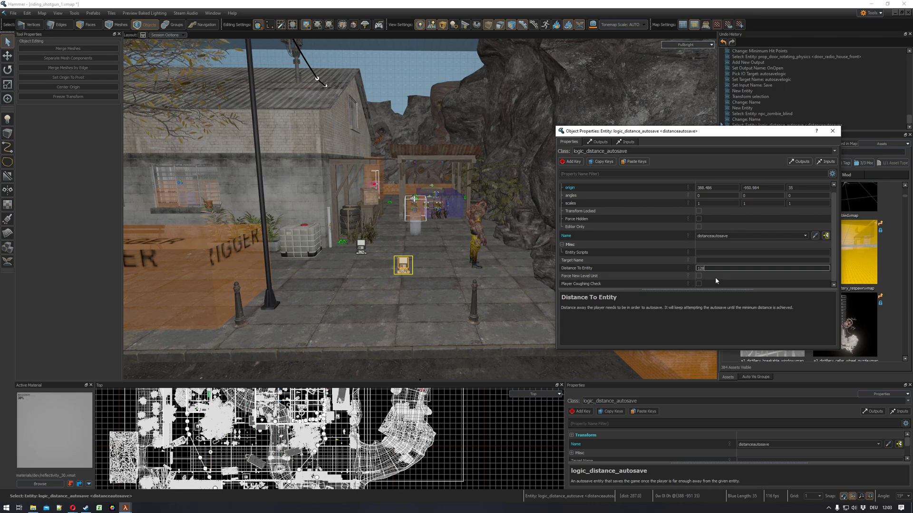
pyautogui.click(678, 284)
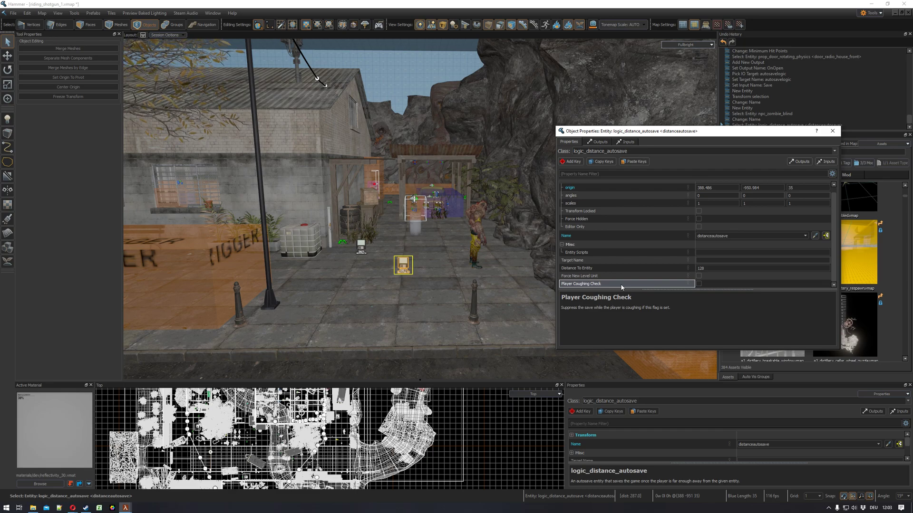
pyautogui.click(699, 284)
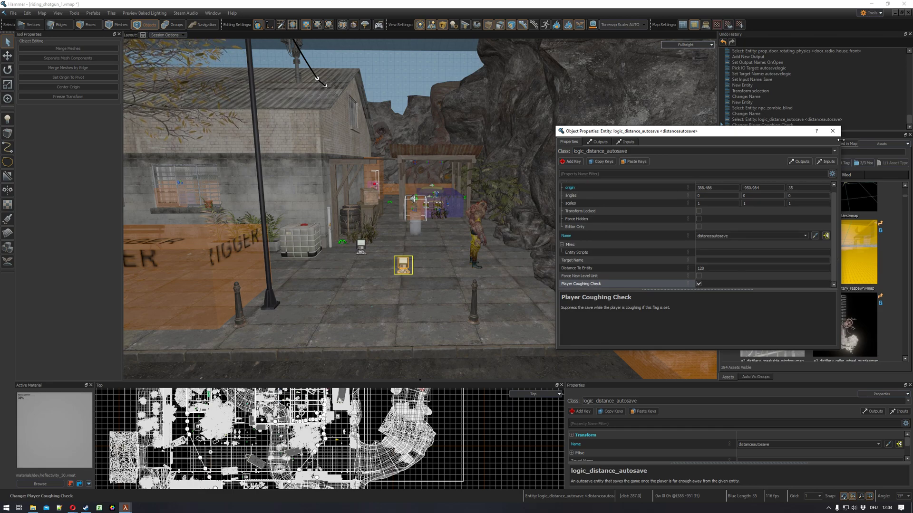
pyautogui.click(832, 131)
# Select the wooden house door door_radio_house_front and open its object properties.
pyautogui.scroll(2, 420, 209)
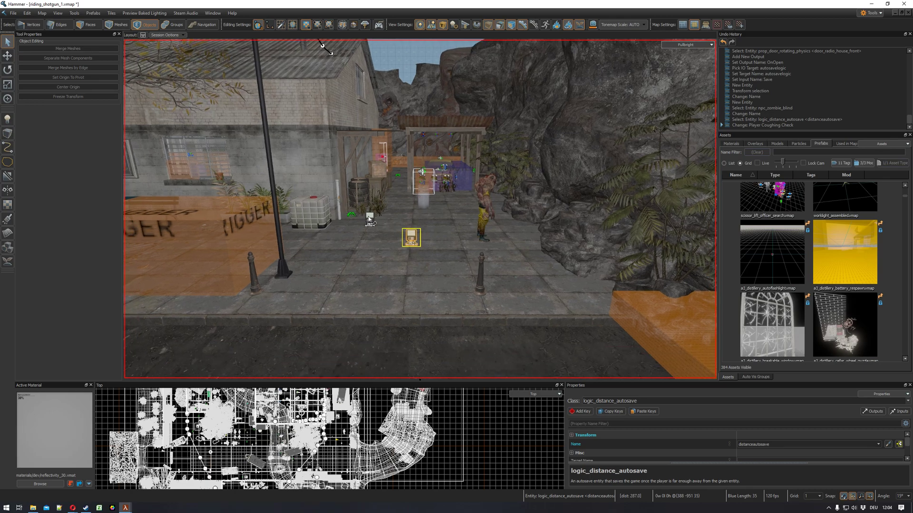
pyautogui.click(368, 218)
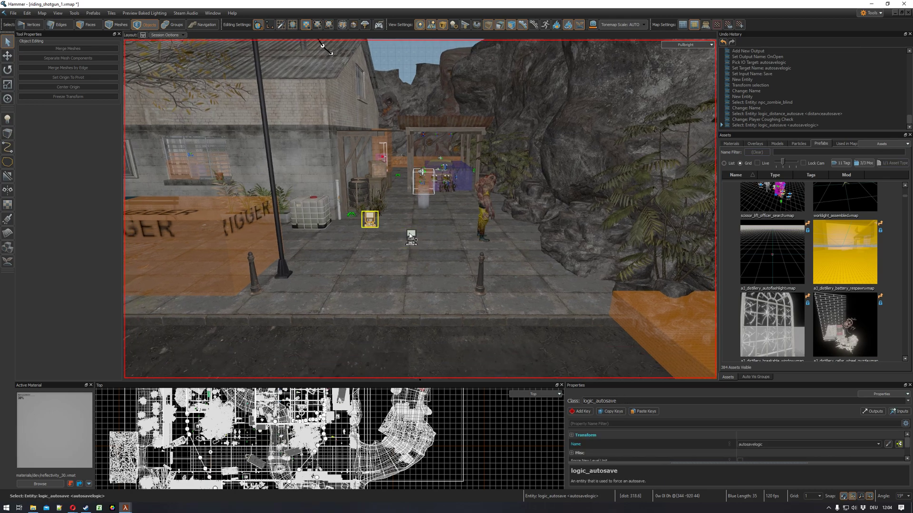
pyautogui.click(411, 237)
pyautogui.moveTo(395, 218)
pyautogui.mouseDown(button='right')
pyautogui.moveTo(420, 209)
pyautogui.moveTo(390, 216)
pyautogui.mouseUp(button='right')
pyautogui.press('w')
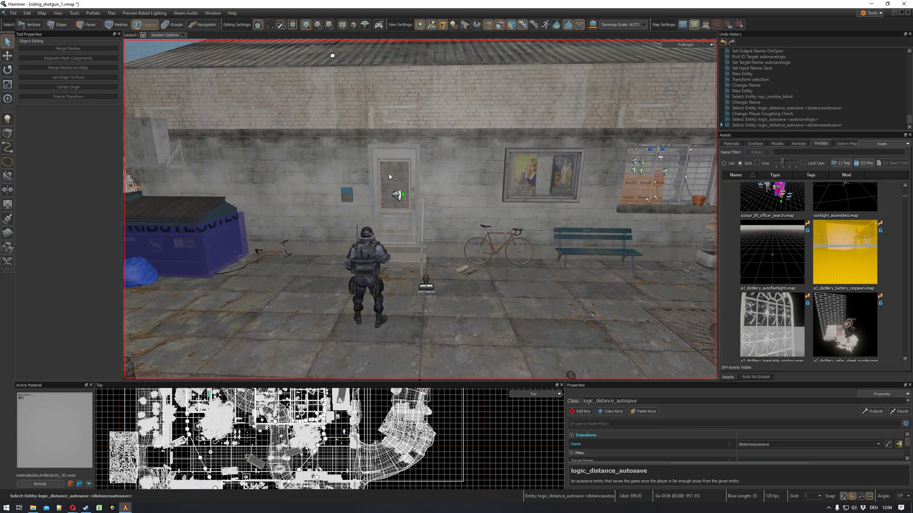
pyautogui.click(388, 177)
pyautogui.hotkey('alt', 'Return')
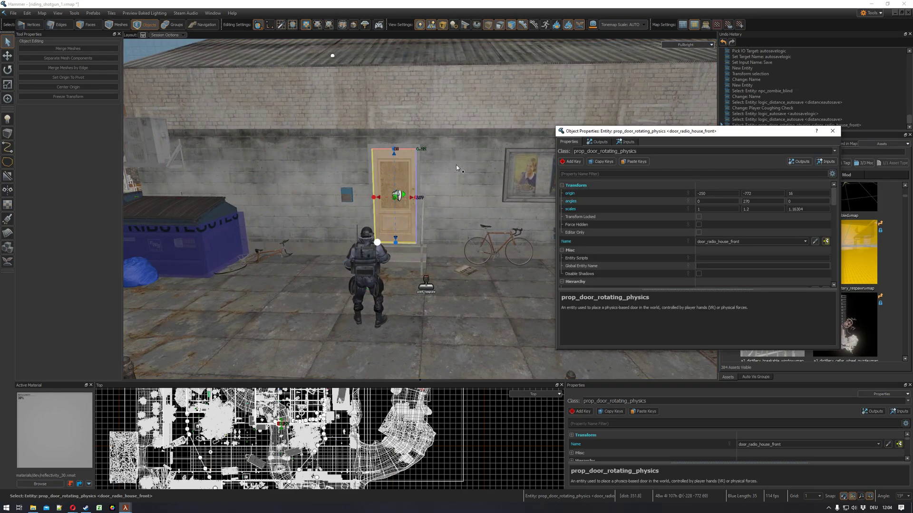
# Add an OnOpen output to door_radio_house_front that targets the distanceautosave entity on the pavement.
pyautogui.moveTo(460, 163); pyautogui.dragTo(476, 162, button='right')
pyautogui.moveTo(420, 209); pyautogui.dragTo(420, 210, button='right')
pyautogui.press('d')
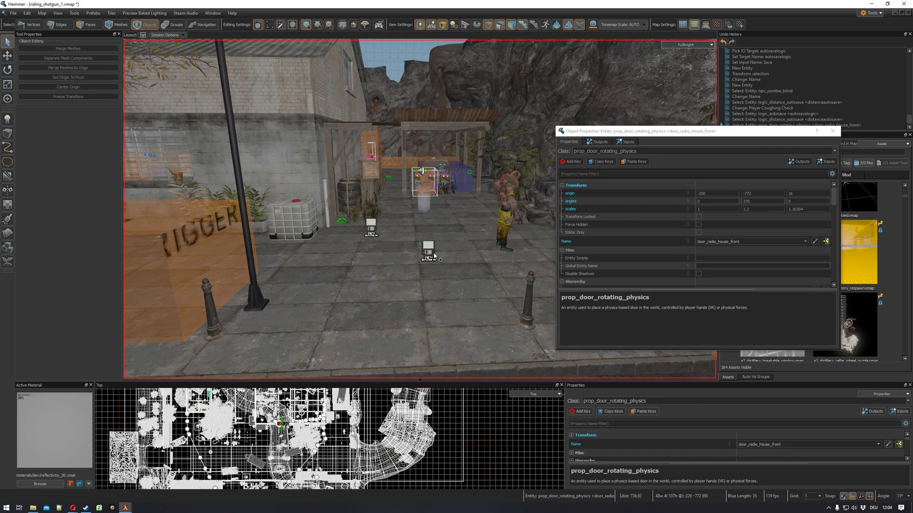
pyautogui.press('z')
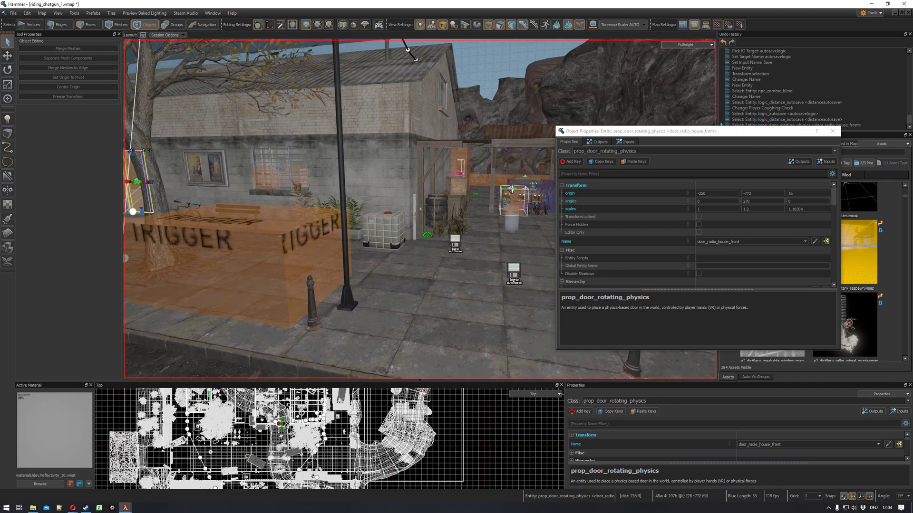
pyautogui.moveTo(420, 208); pyautogui.dragTo(383, 204, button='right')
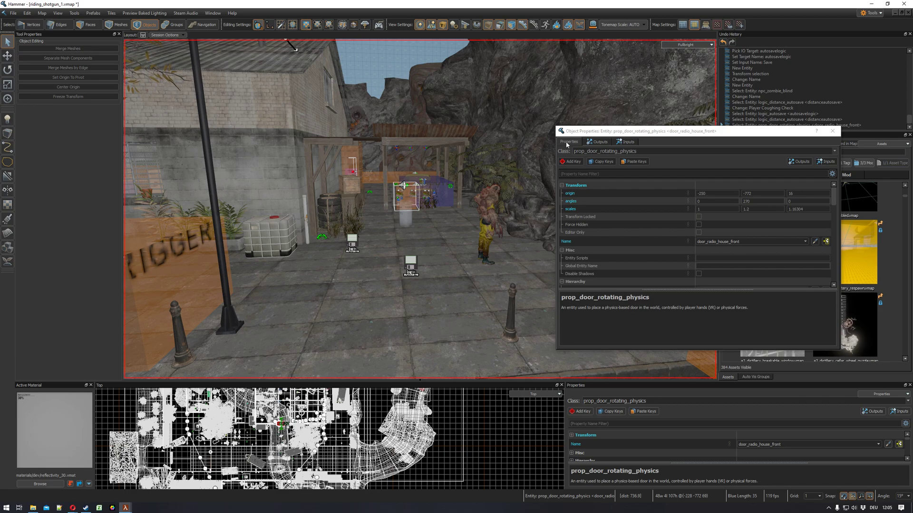
pyautogui.click(597, 143)
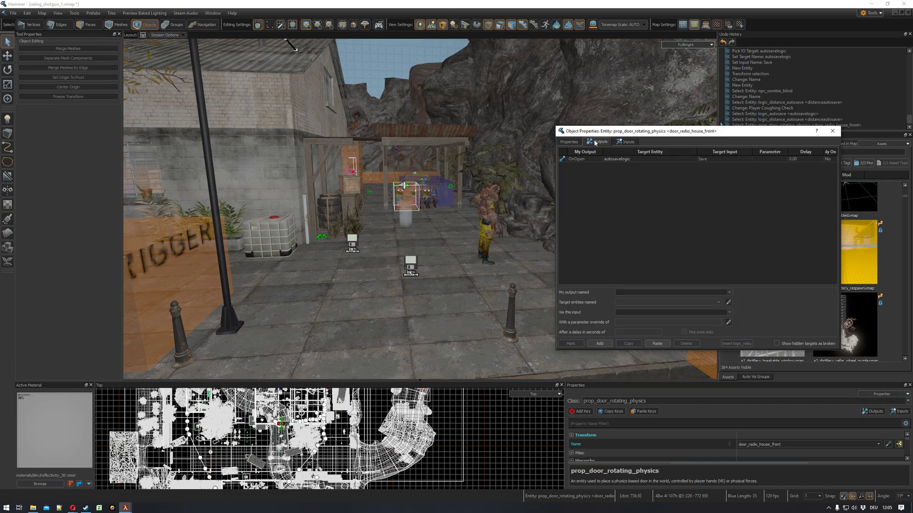
pyautogui.click(600, 344)
pyautogui.write('o')
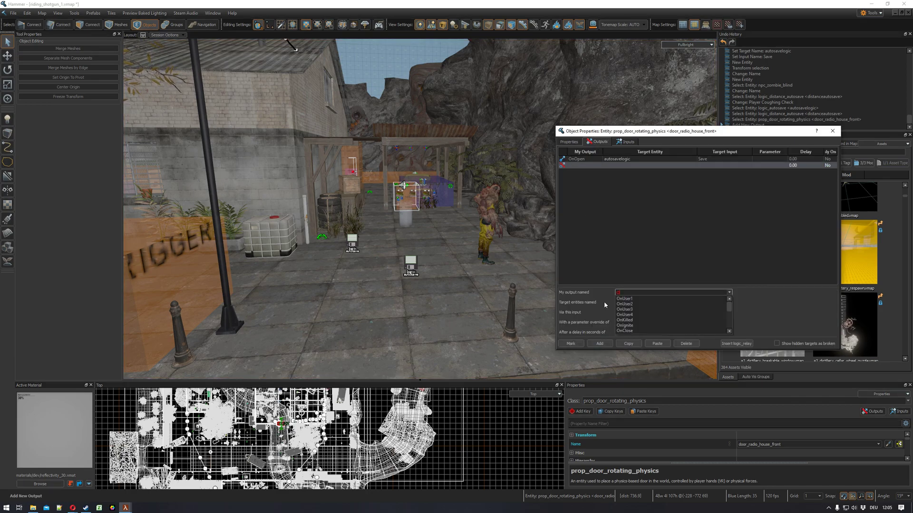
pyautogui.write('nOpen')
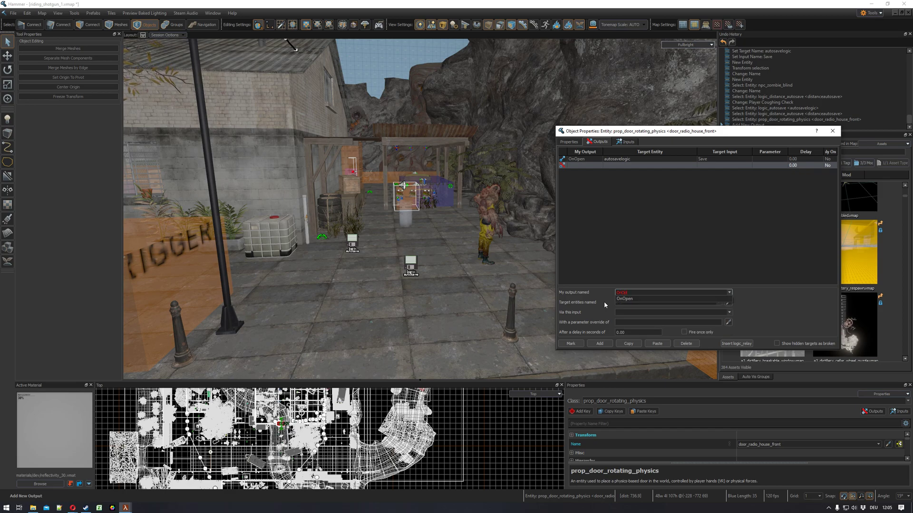
pyautogui.press('Return')
pyautogui.click(727, 302)
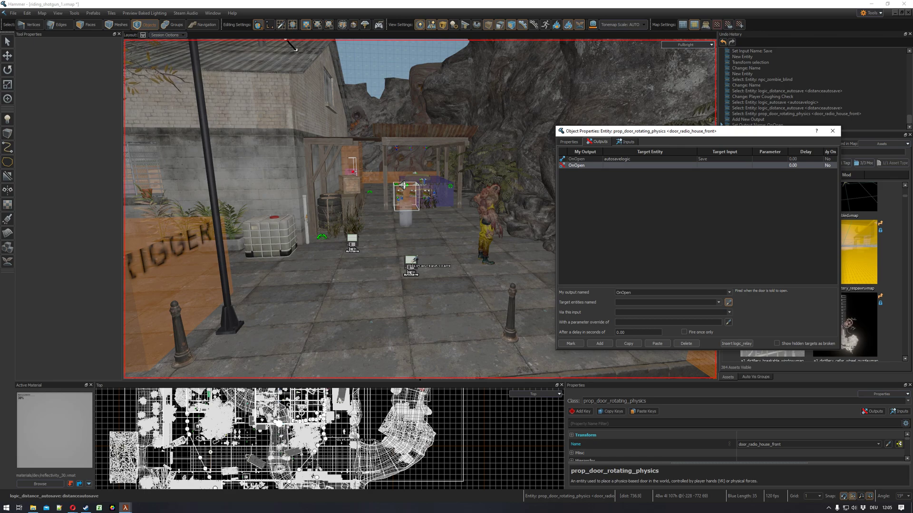
pyautogui.click(412, 261)
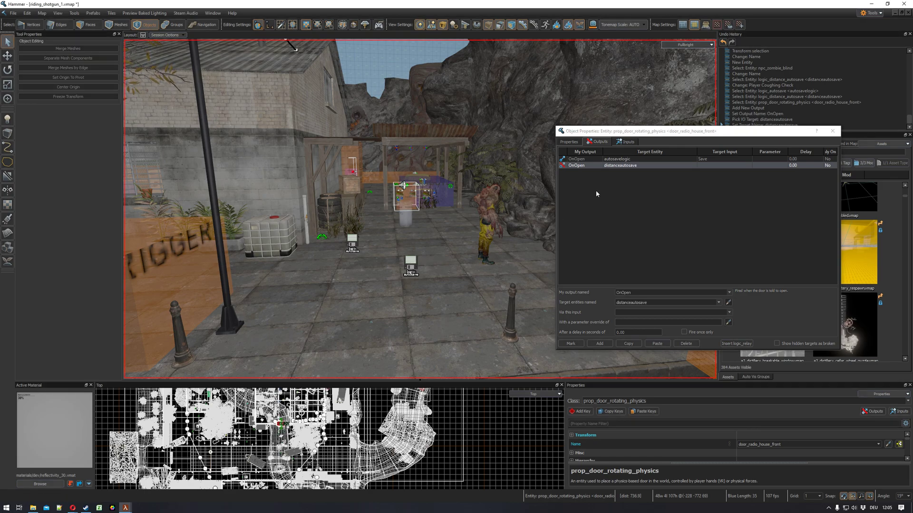
# Set the input of the door's distanceautosave output to SaveDangerous.
pyautogui.click(633, 312)
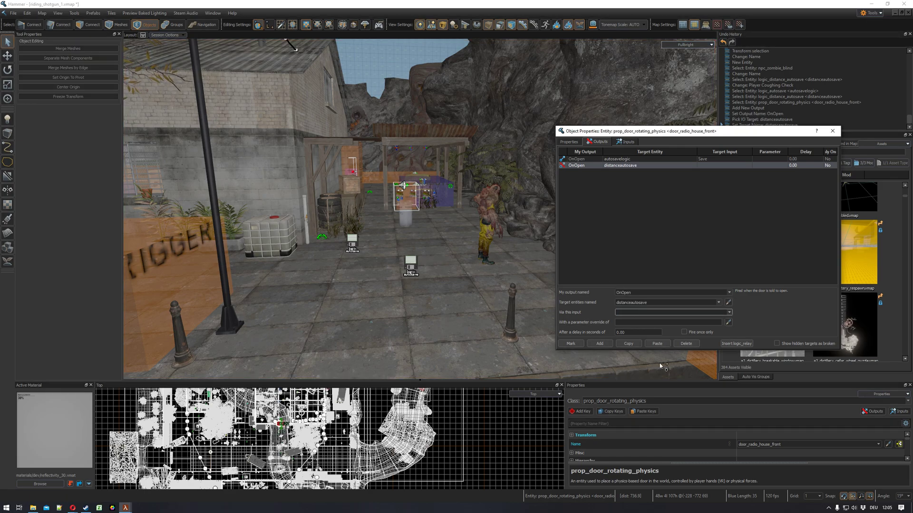
pyautogui.write('Sa')
pyautogui.press('Down')
pyautogui.press('Down')
pyautogui.press('Return')
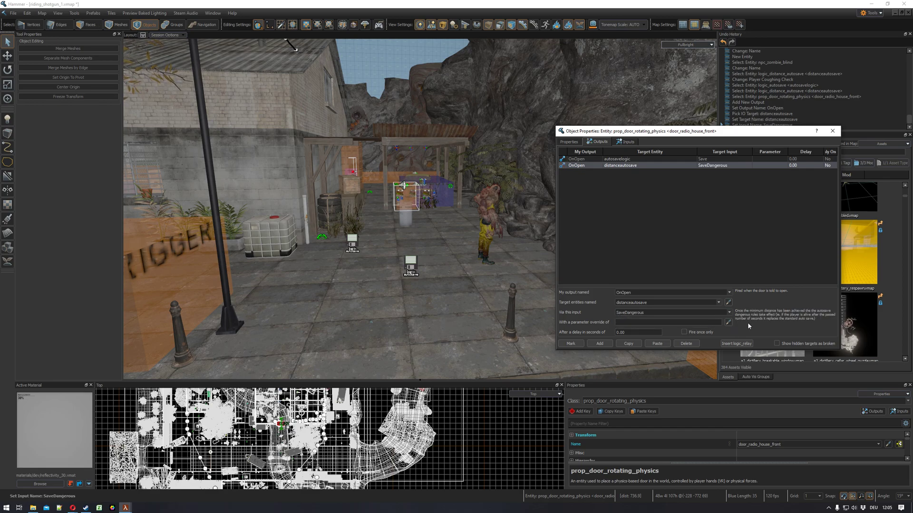
pyautogui.doubleClick(667, 312)
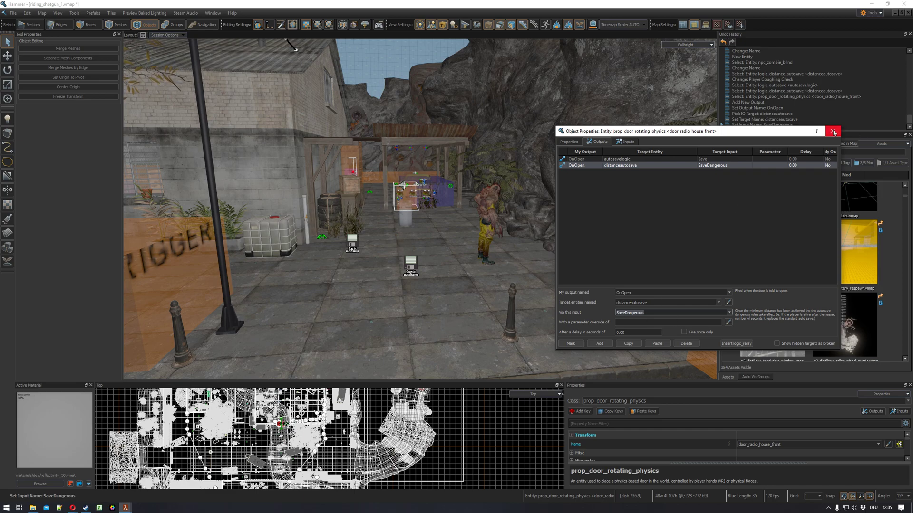
# Make both OnOpen outputs of the door, to distanceautosave and autosavelogic, fire once only and close its properties.
pyautogui.click(685, 332)
pyautogui.click(828, 159)
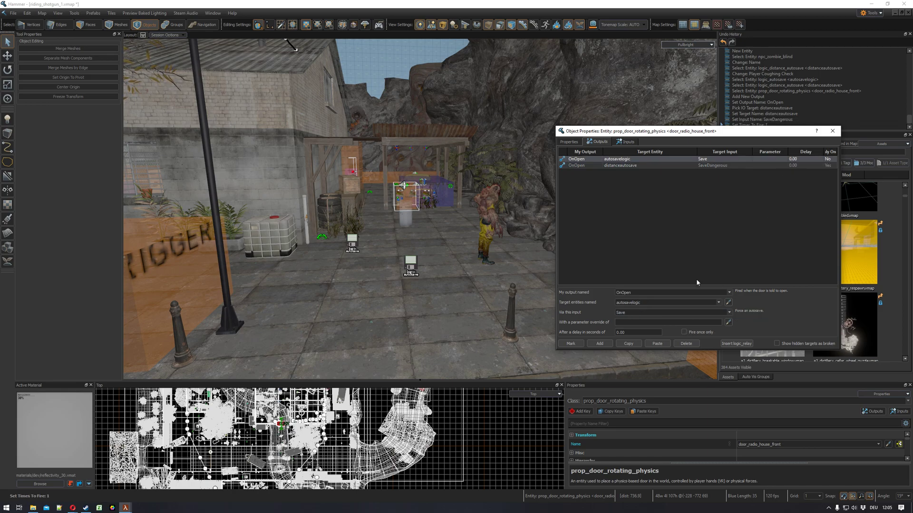
pyautogui.click(684, 332)
pyautogui.click(818, 165)
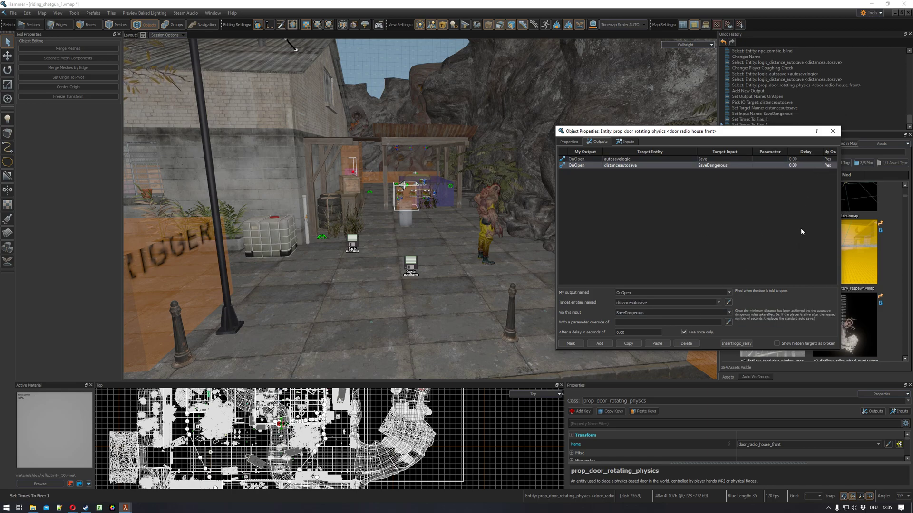
pyautogui.moveTo(660, 134); pyautogui.dragTo(655, 128)
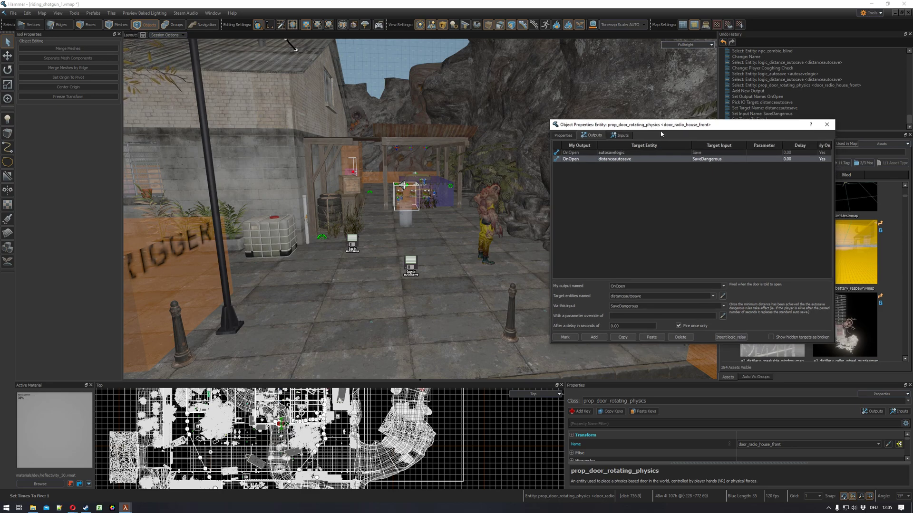
pyautogui.moveTo(660, 134); pyautogui.dragTo(641, 146)
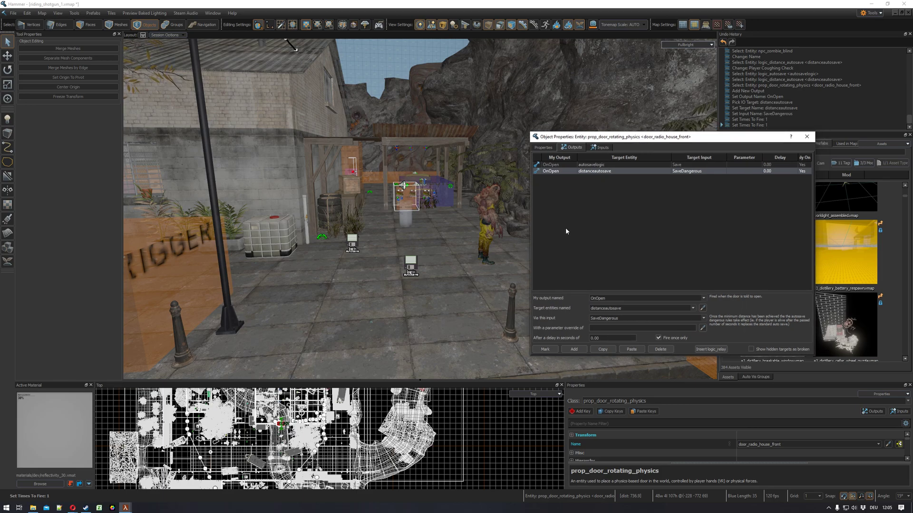
pyautogui.moveTo(465, 243); pyautogui.dragTo(420, 209, button='right')
pyautogui.press('s')
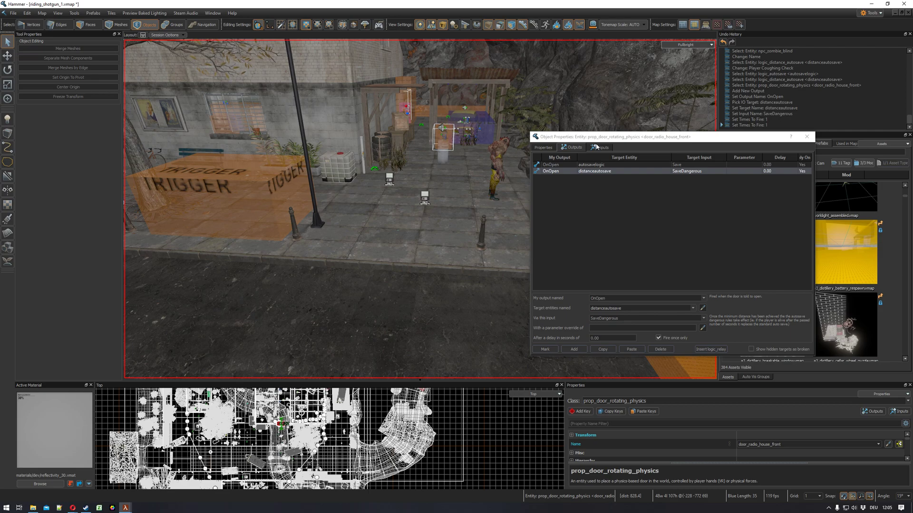
pyautogui.press('ctrl')
pyautogui.press('alt')
pyautogui.moveTo(615, 139); pyautogui.dragTo(633, 138)
pyautogui.click(828, 139)
# Hide the trigger_multiple volume around the barrel by the wooden shelter and select the snd_event_alignedbox entity inside it.
pyautogui.moveTo(489, 112); pyautogui.dragTo(476, 113, button='right')
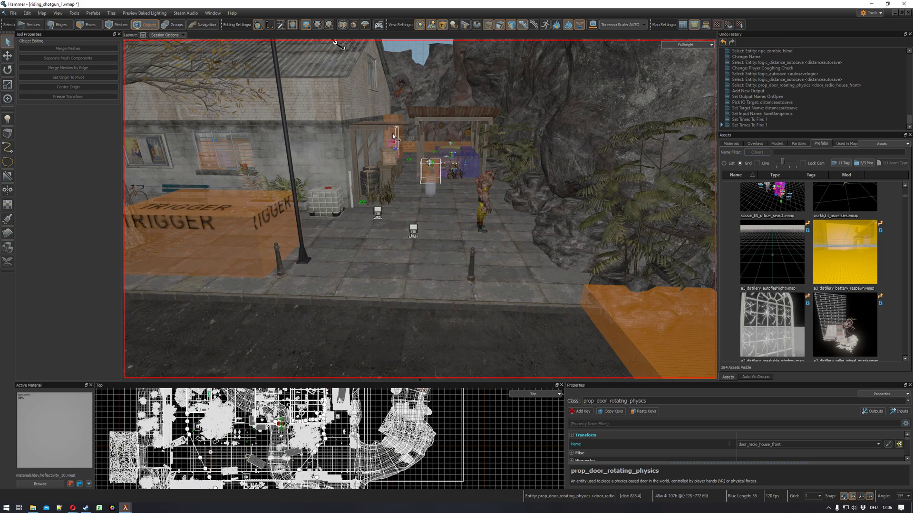
pyautogui.moveTo(393, 137); pyautogui.dragTo(420, 210, button='right')
pyautogui.press('w')
pyautogui.click(429, 223)
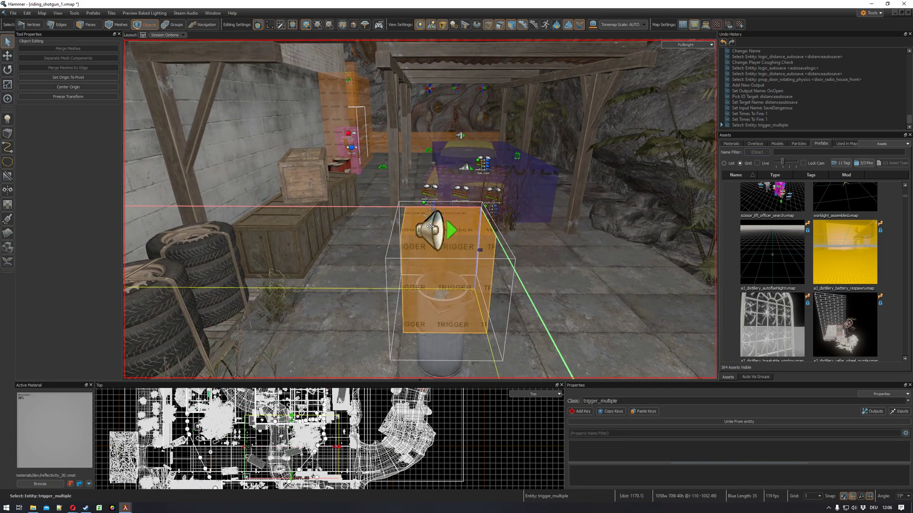
pyautogui.press('h')
pyautogui.click(435, 232)
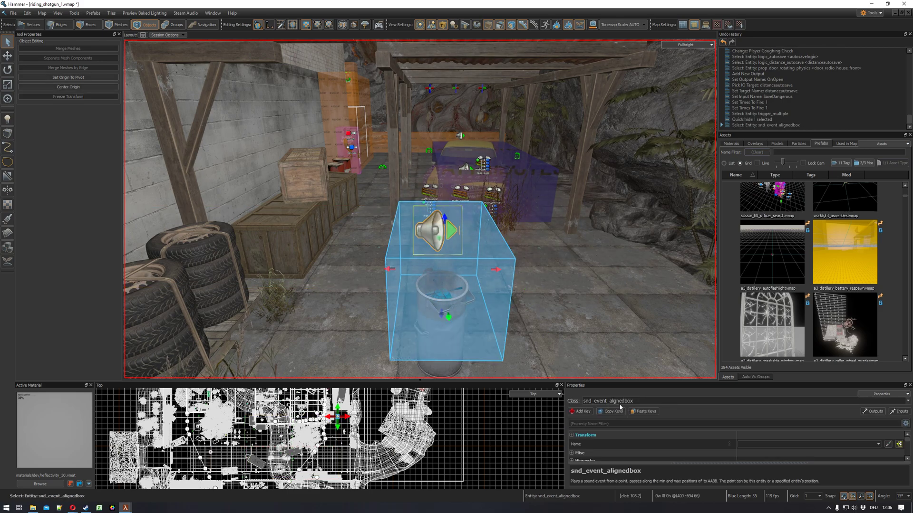
# Inspect the Save/Restore setting in the properties of the snd_event_alignedbox entity.
pyautogui.press('s')
pyautogui.moveTo(482, 293); pyautogui.dragTo(426, 230, button='right')
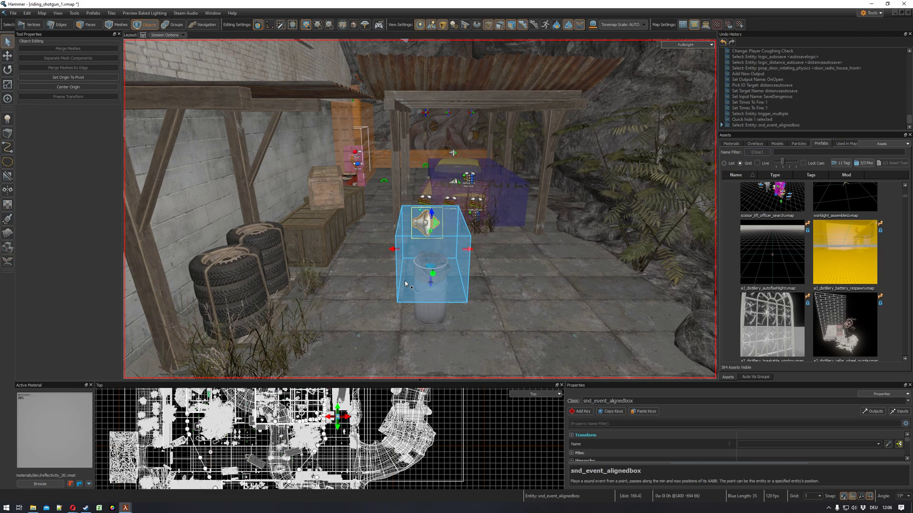
pyautogui.press('ctrl')
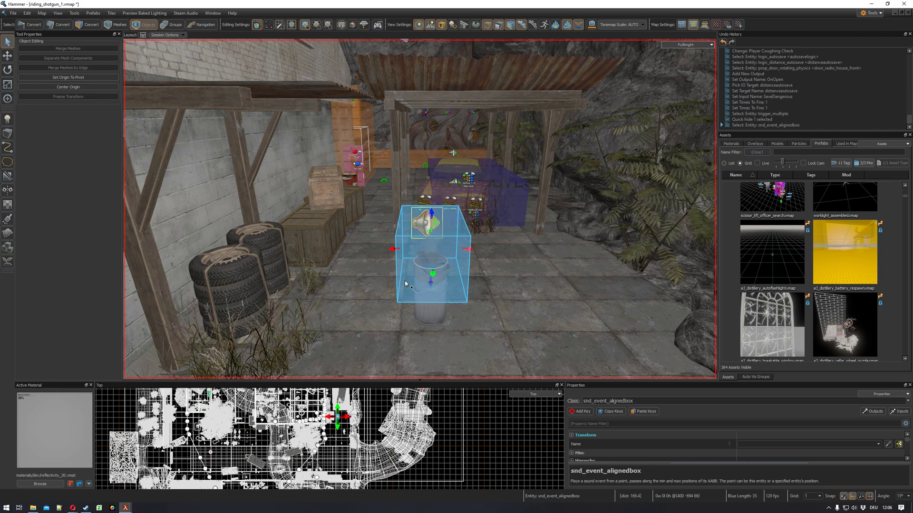
pyautogui.hotkey('alt', 'Return')
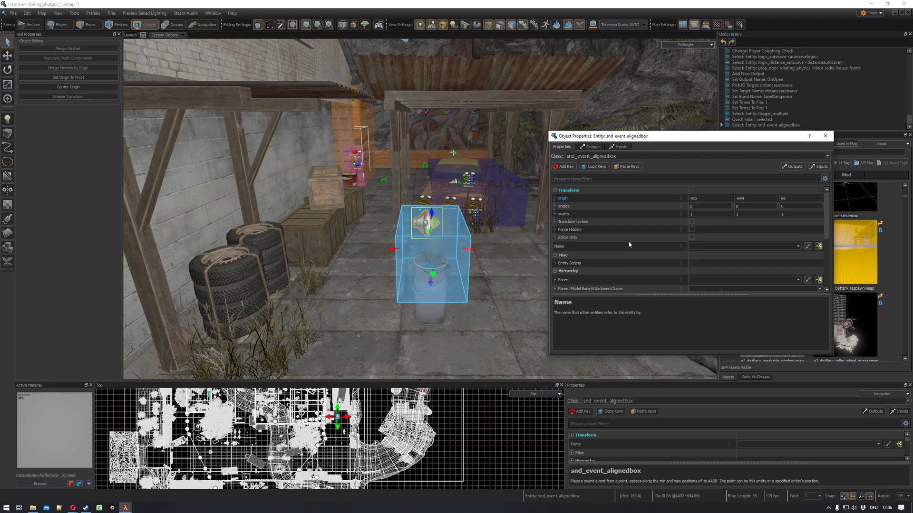
pyautogui.scroll(-5, 657, 239)
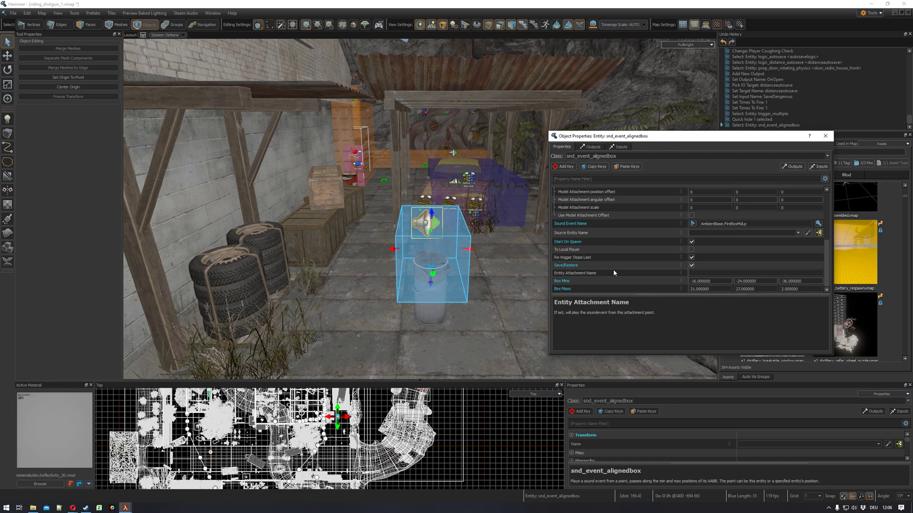
pyautogui.click(824, 137)
# Place a point_soundevent entity on the pavement near the two autosave entities and raise it about 29 units.
pyautogui.press('s')
pyautogui.press('s')
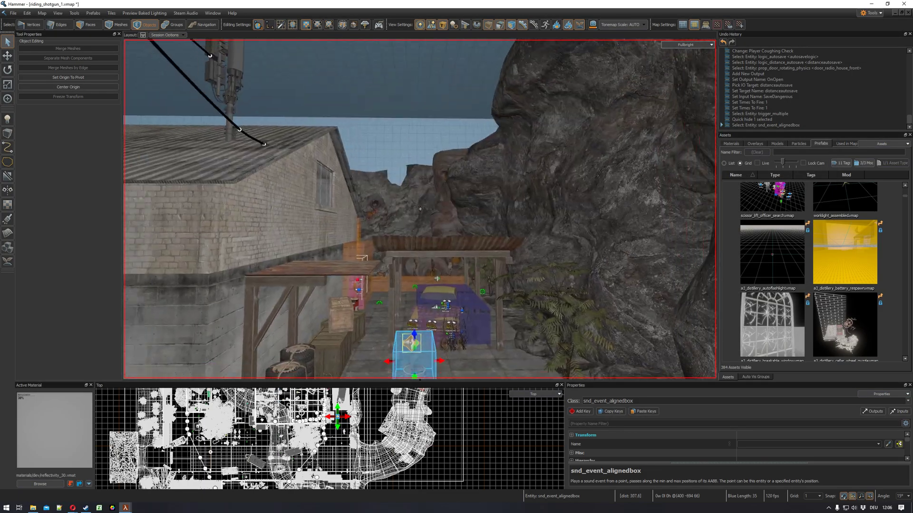
pyautogui.press('Escape')
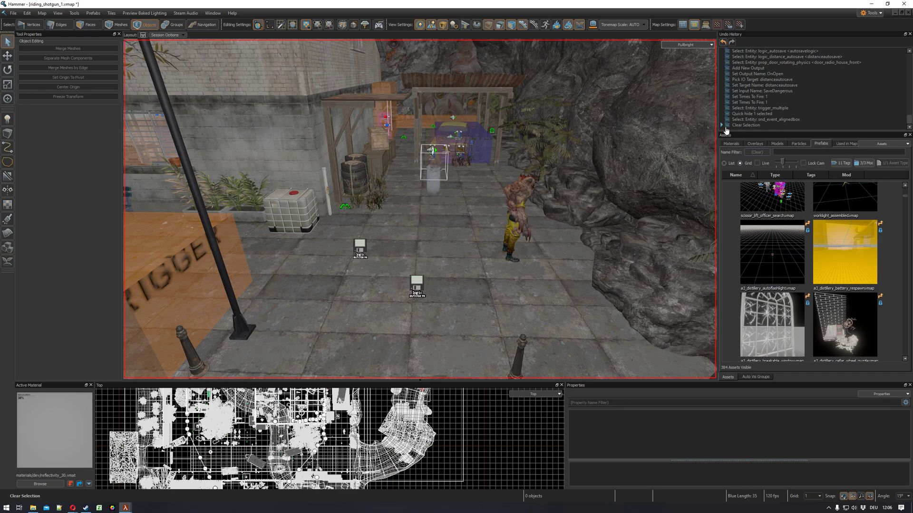
pyautogui.click(8, 120)
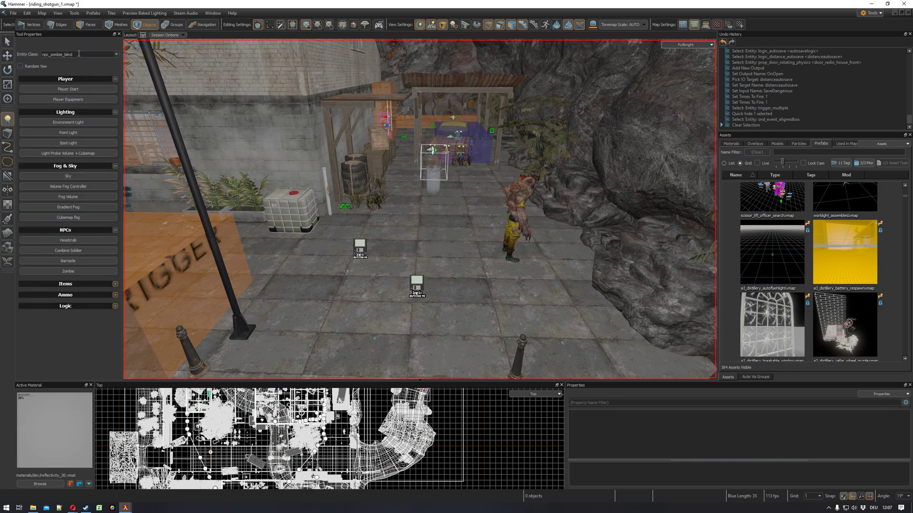
pyautogui.write('sound')
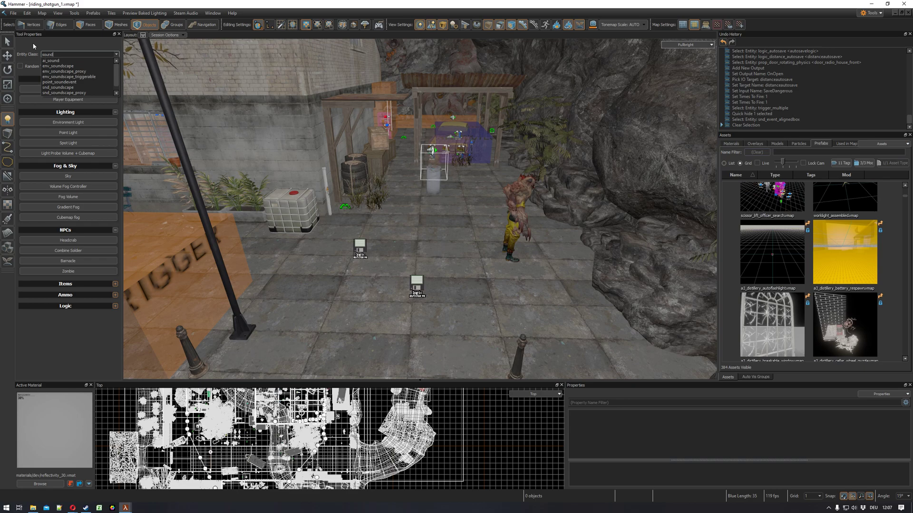
pyautogui.write('ev')
pyautogui.press('Down')
pyautogui.press('Return')
pyautogui.click(361, 299)
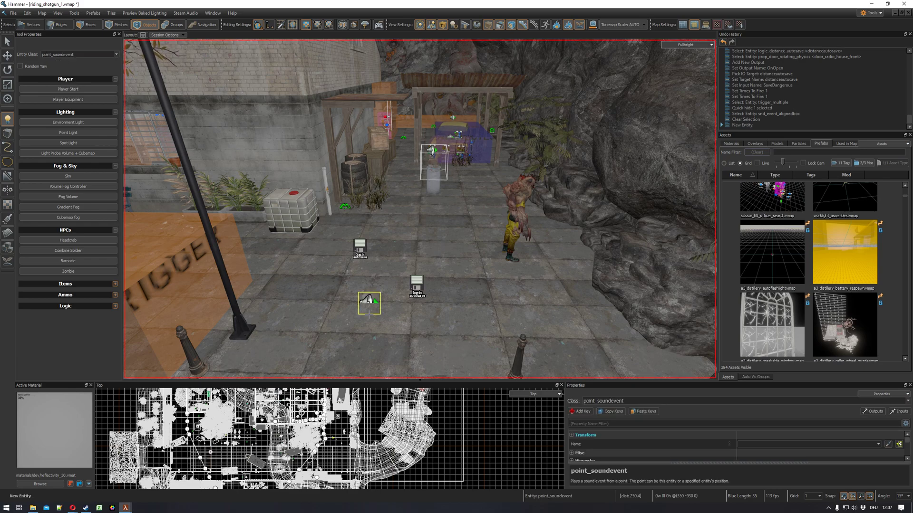
pyautogui.press('w')
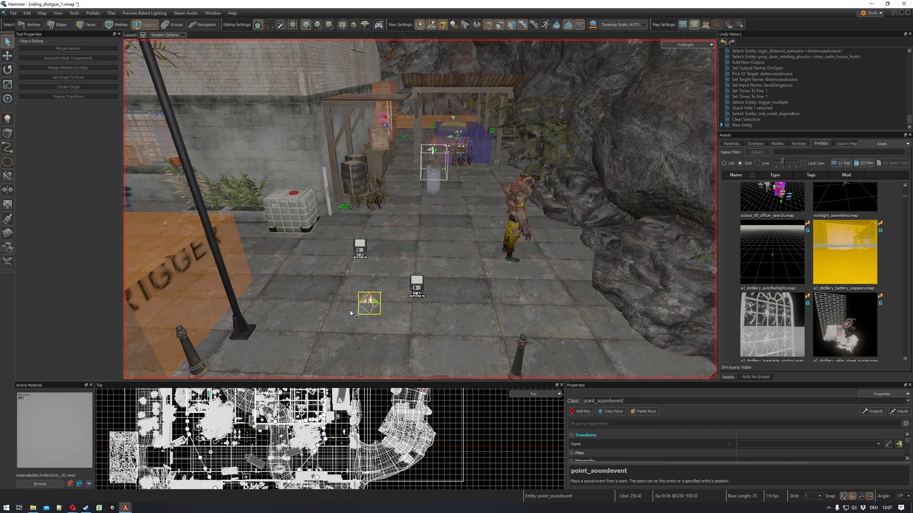
pyautogui.moveTo(366, 298); pyautogui.dragTo(368, 274)
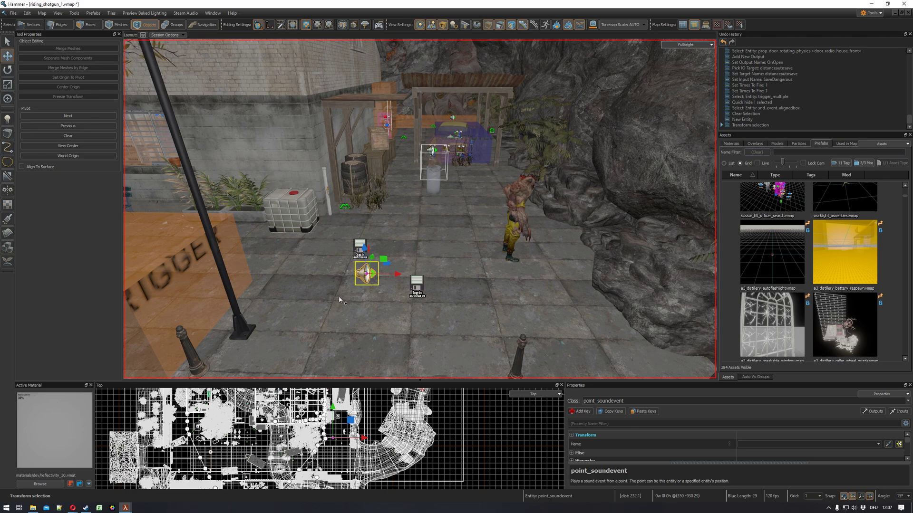
# Enable Save/Restore on the point_soundevent entity and close its properties.
pyautogui.hotkey('alt', 'Return')
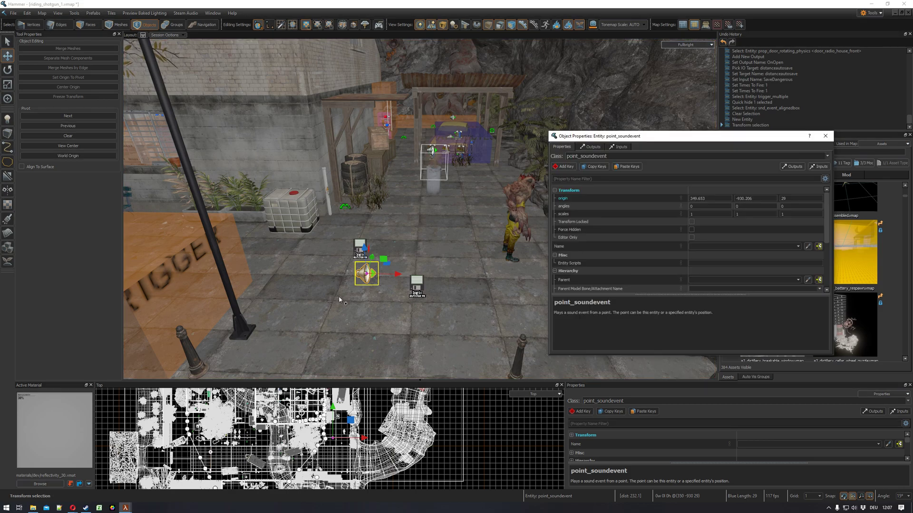
pyautogui.scroll(-3, 658, 241)
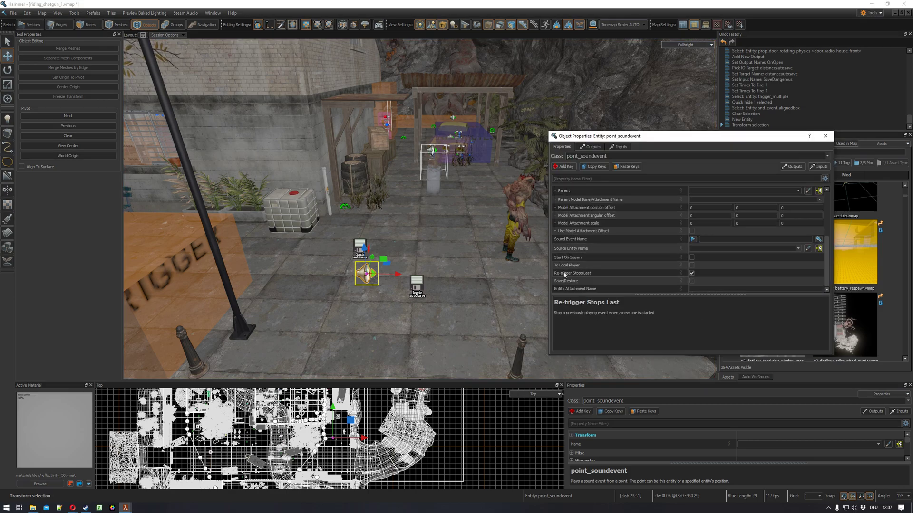
pyautogui.click(691, 281)
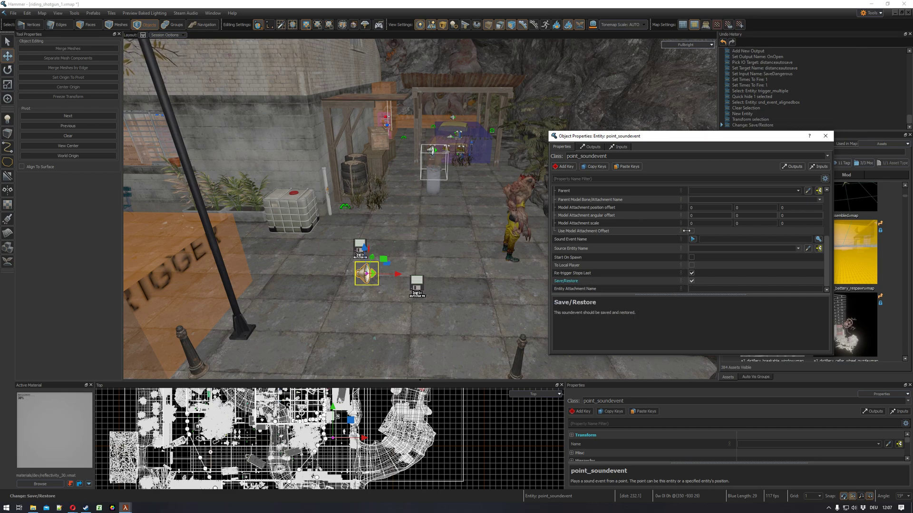
pyautogui.scroll(3, 617, 244)
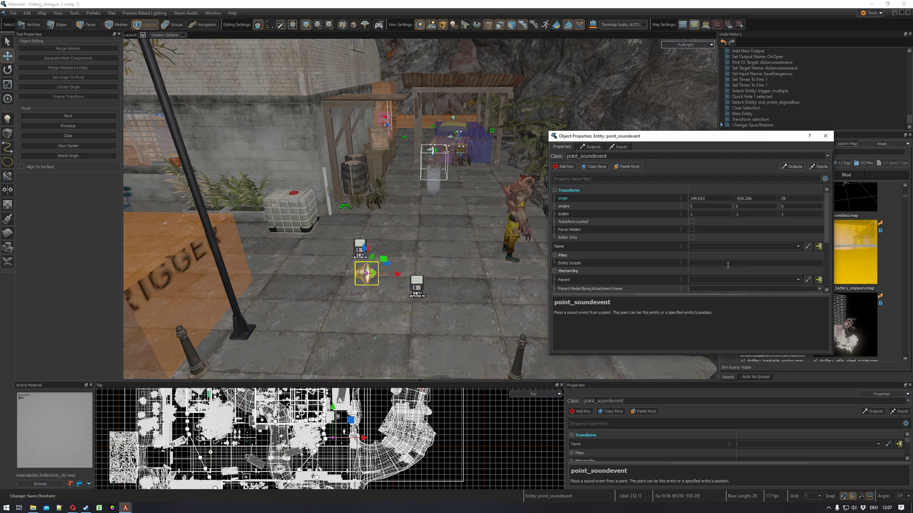
pyautogui.scroll(-3, 613, 246)
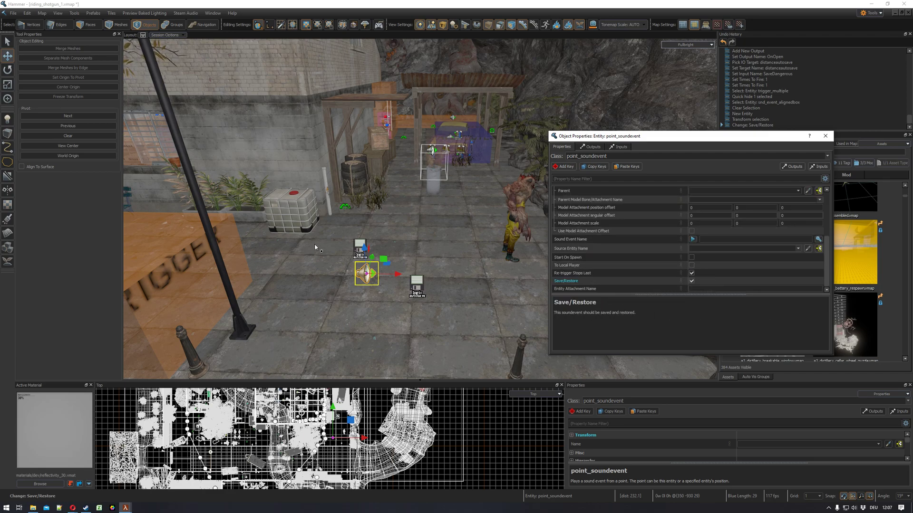
pyautogui.press('s')
pyautogui.moveTo(330, 253); pyautogui.dragTo(315, 261, button='right')
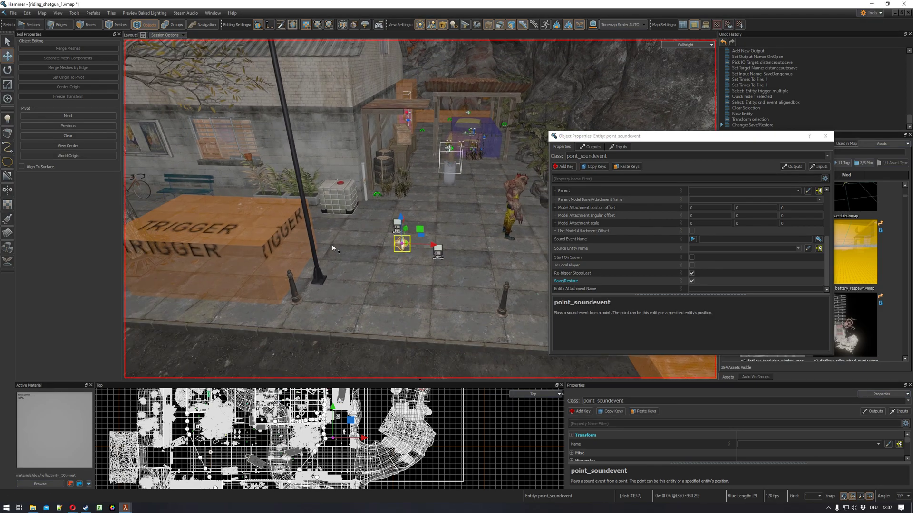
pyautogui.click(826, 136)
pyautogui.scroll(3, 419, 209)
pyautogui.scroll(2, 420, 209)
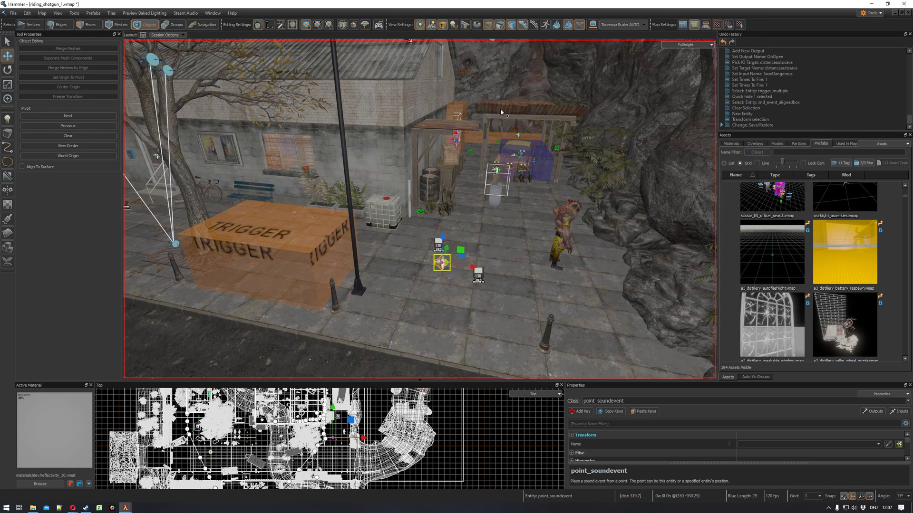